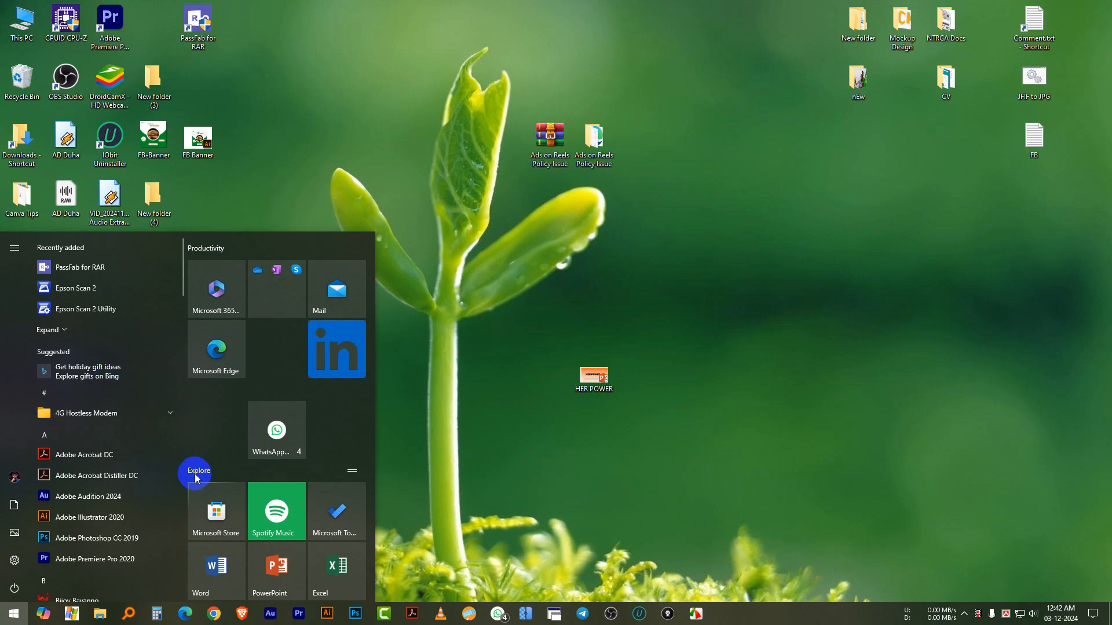
# Start Word and create a blank document
pyautogui.scroll(-1, 217, 481)
pyautogui.click(223, 518)
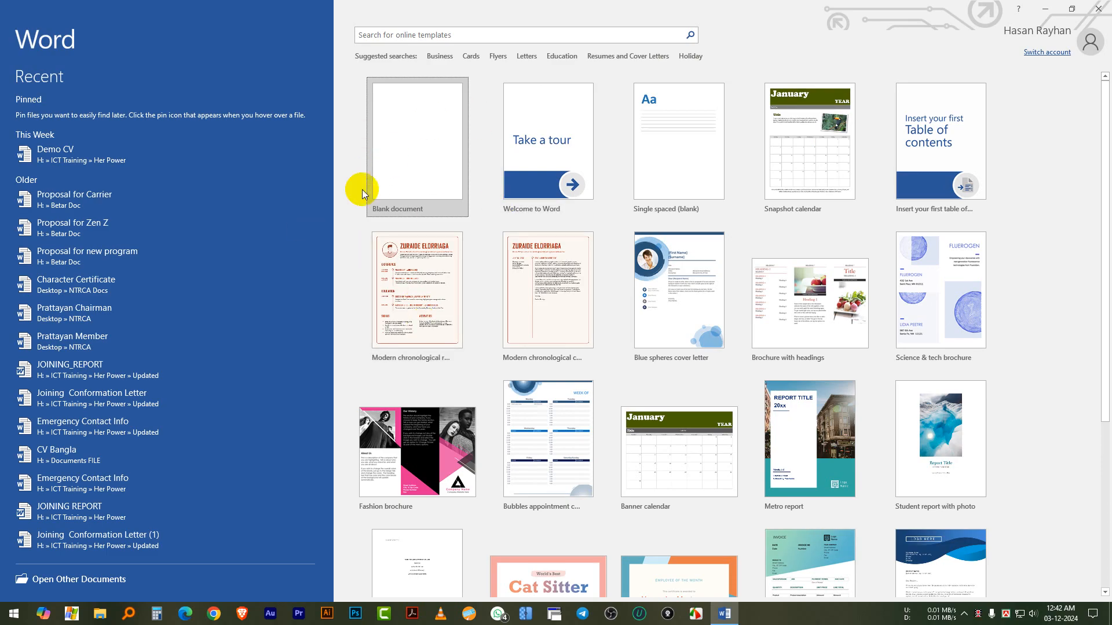
pyautogui.click(422, 152)
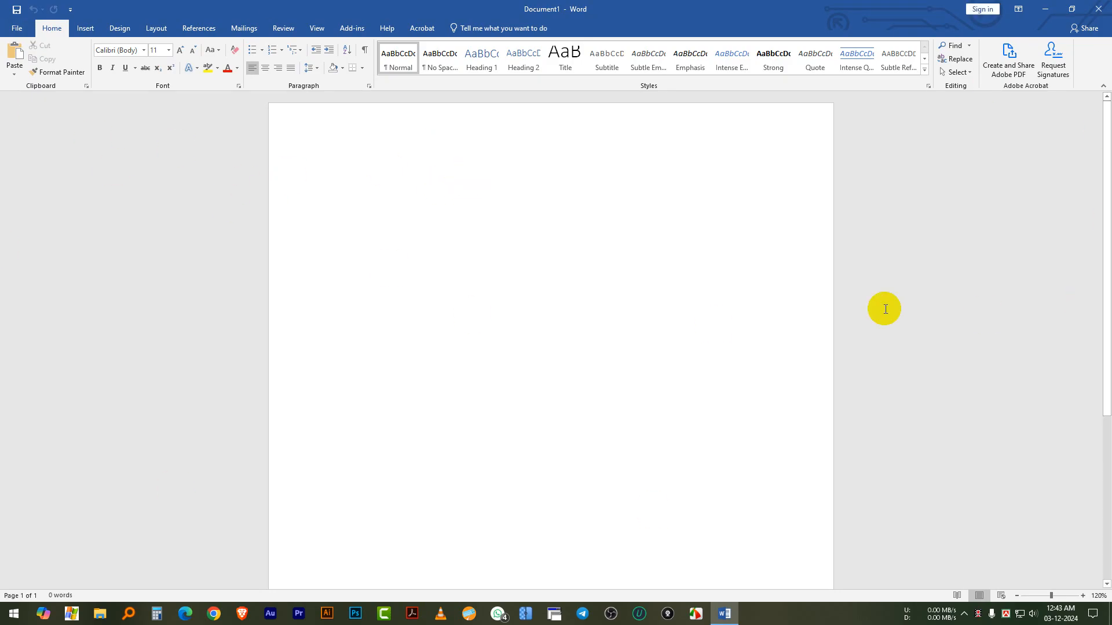
# Set the recording level of the USB Condenser Microphone to 84 in the Windows sound settings
pyautogui.rightClick(1034, 612)
pyautogui.click(1015, 574)
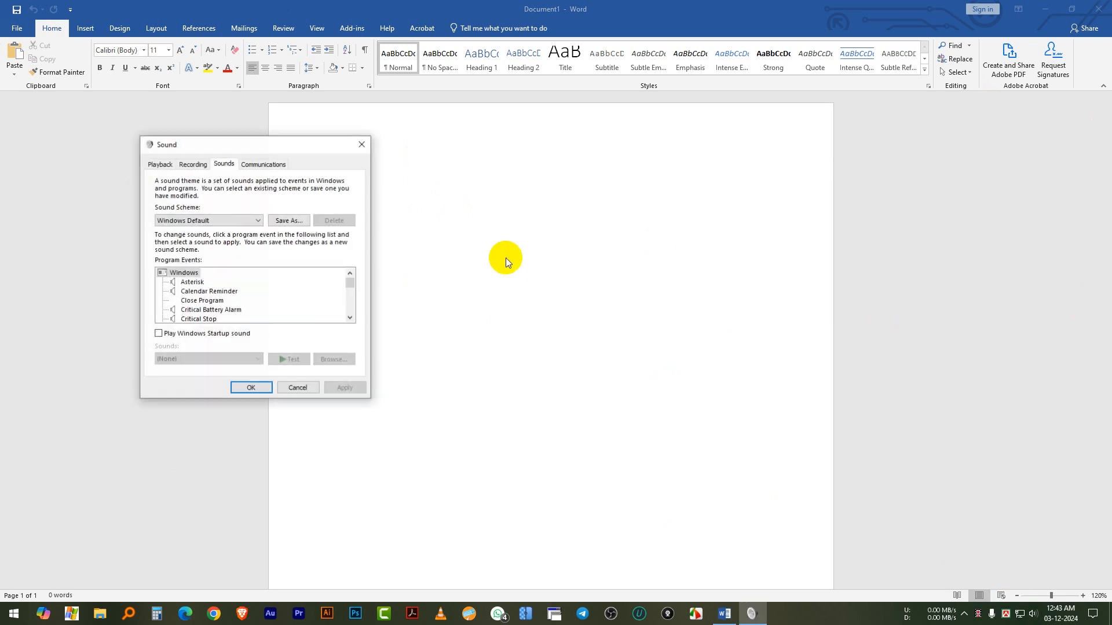
pyautogui.click(191, 164)
pyautogui.scroll(-1, 275, 261)
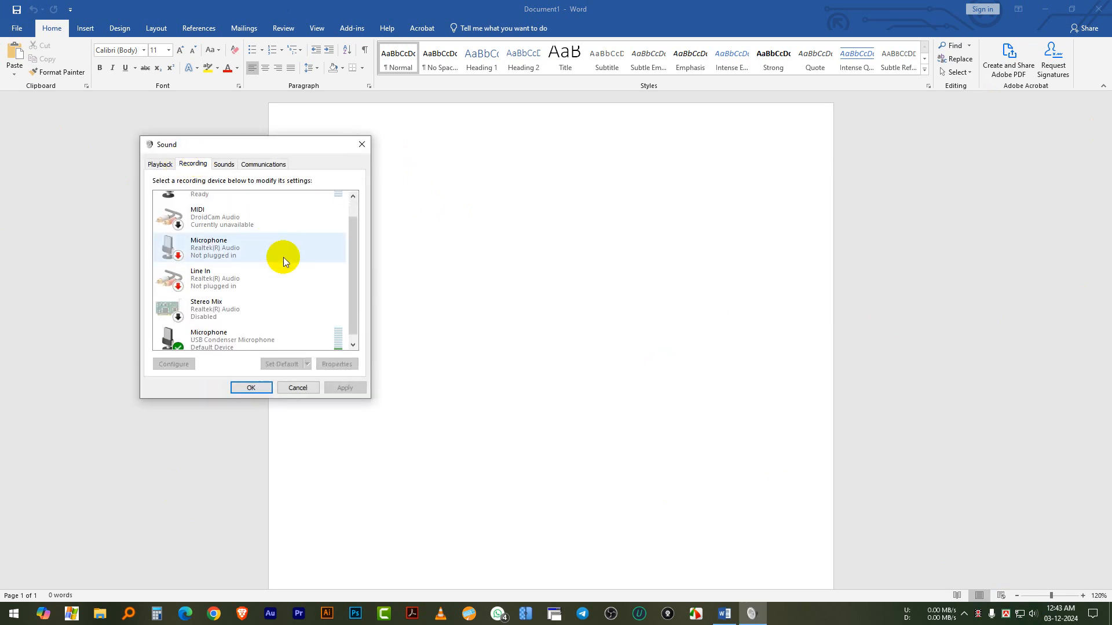
pyautogui.rightClick(305, 340)
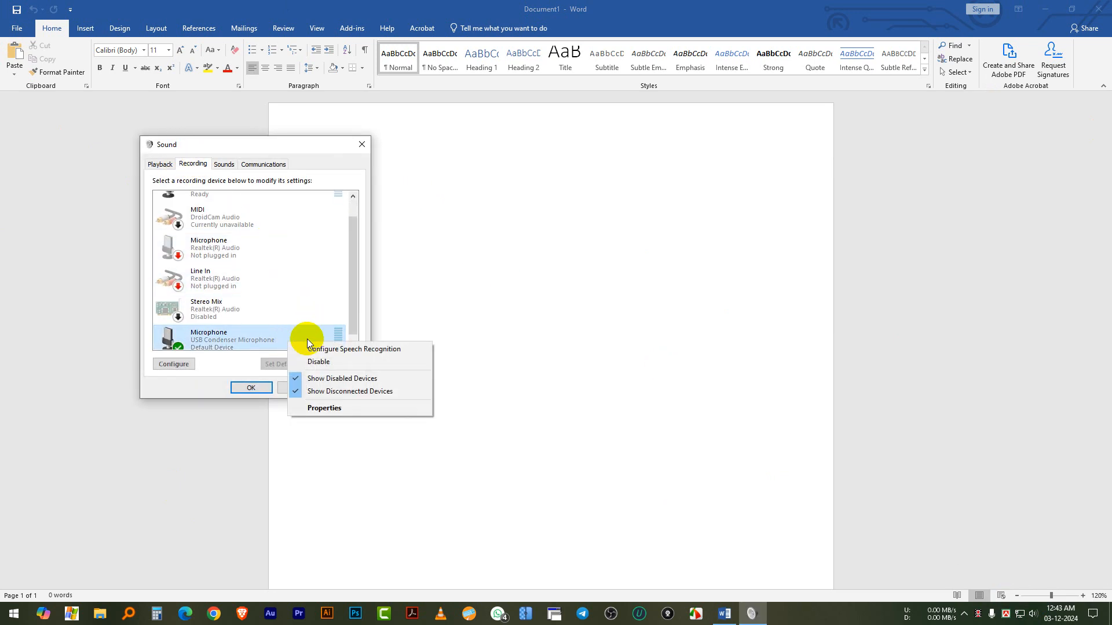
pyautogui.click(338, 407)
pyautogui.click(227, 208)
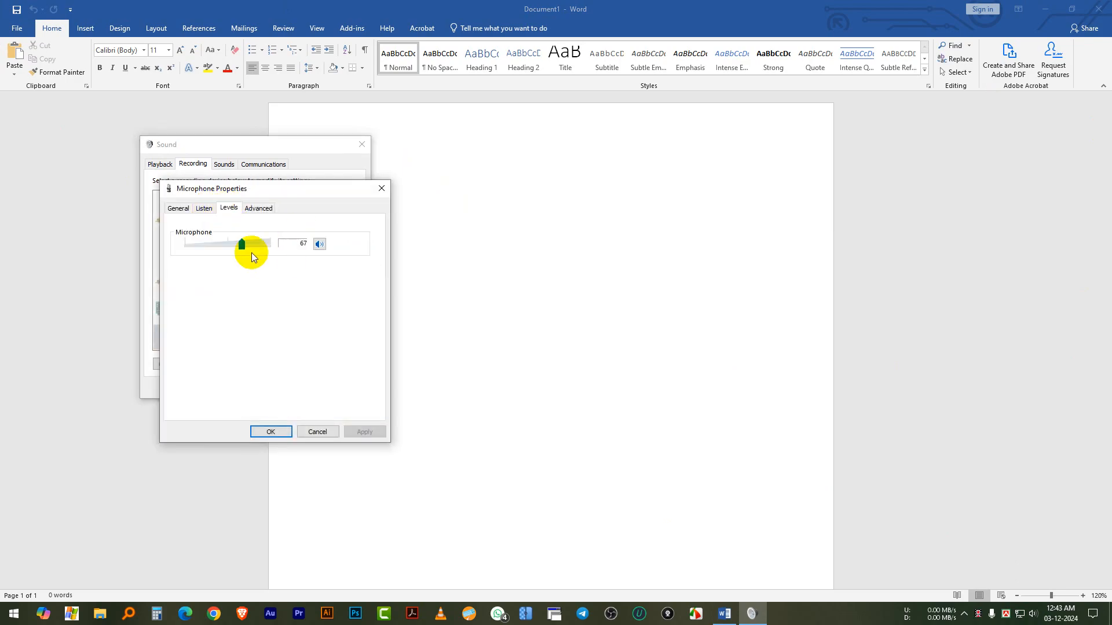
pyautogui.moveTo(242, 244); pyautogui.dragTo(257, 246)
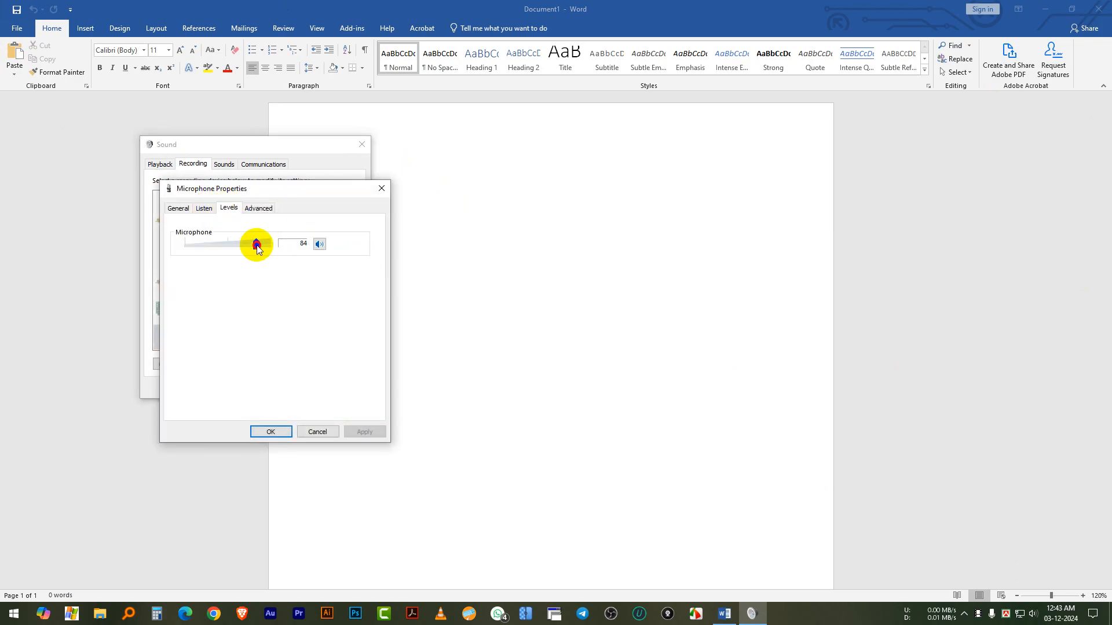
pyautogui.click(270, 431)
pyautogui.click(253, 387)
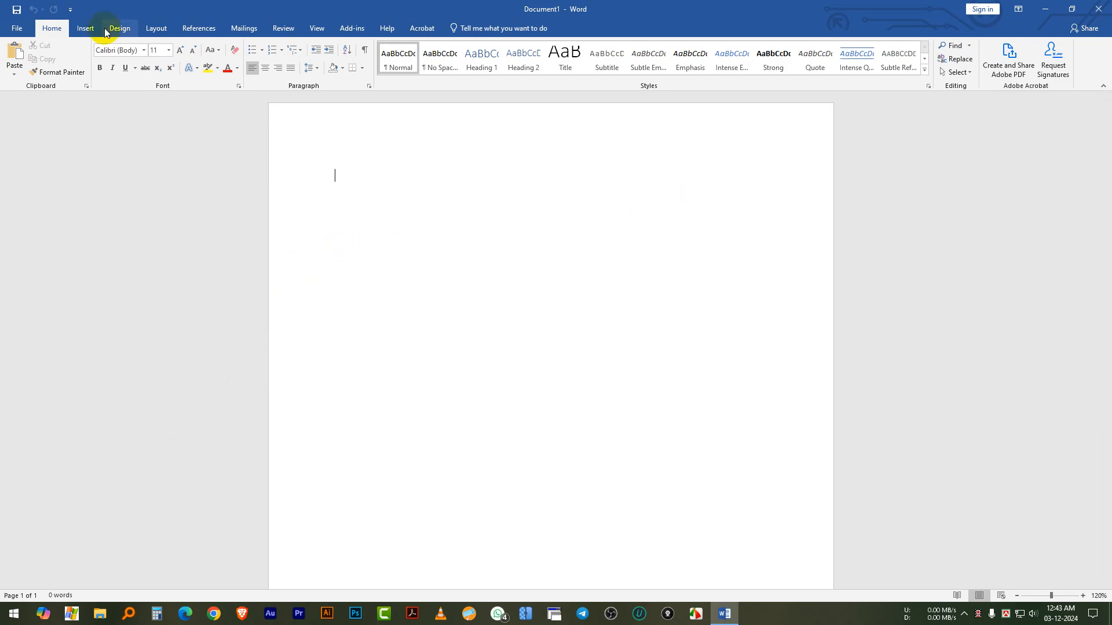
# Examine the insert commands, then the document info, recent files, and the save, share and export options
pyautogui.click(87, 29)
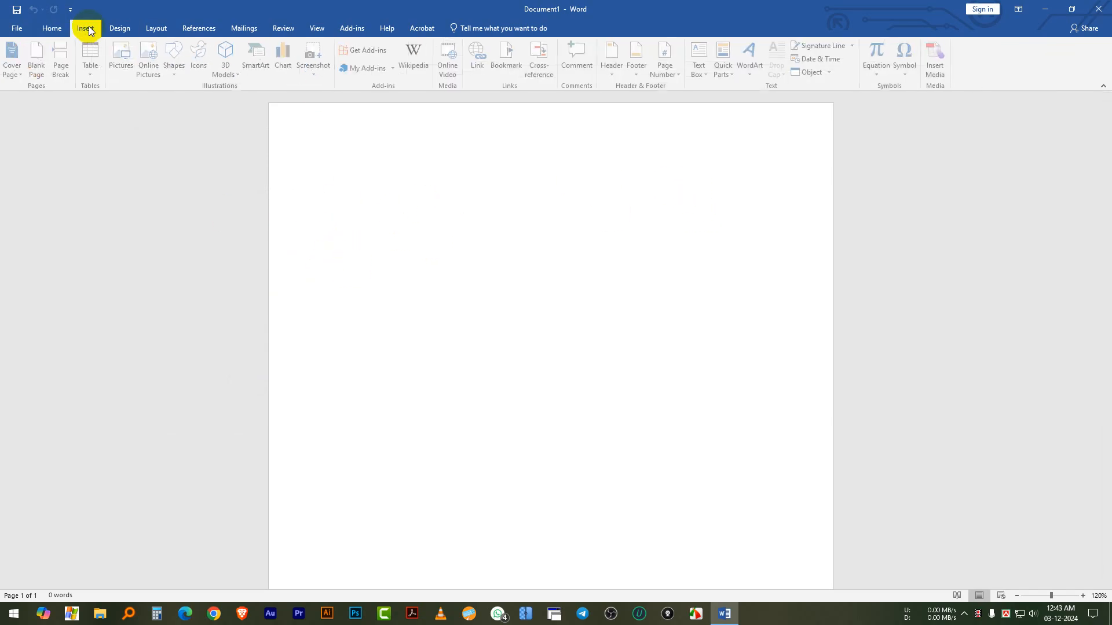
pyautogui.click(51, 28)
pyautogui.click(17, 28)
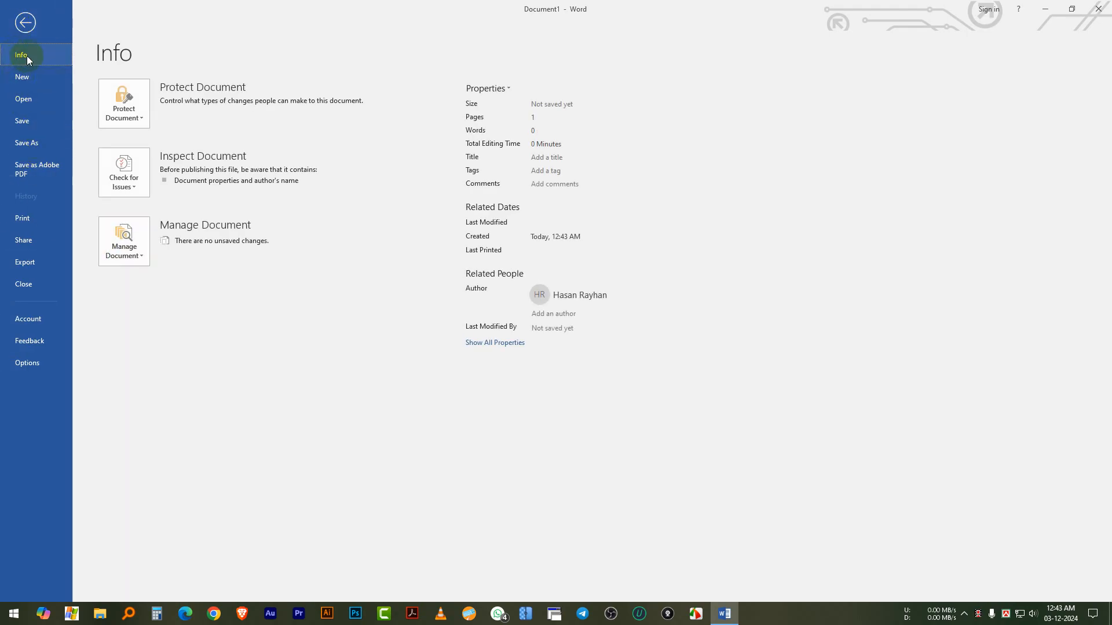
pyautogui.click(30, 102)
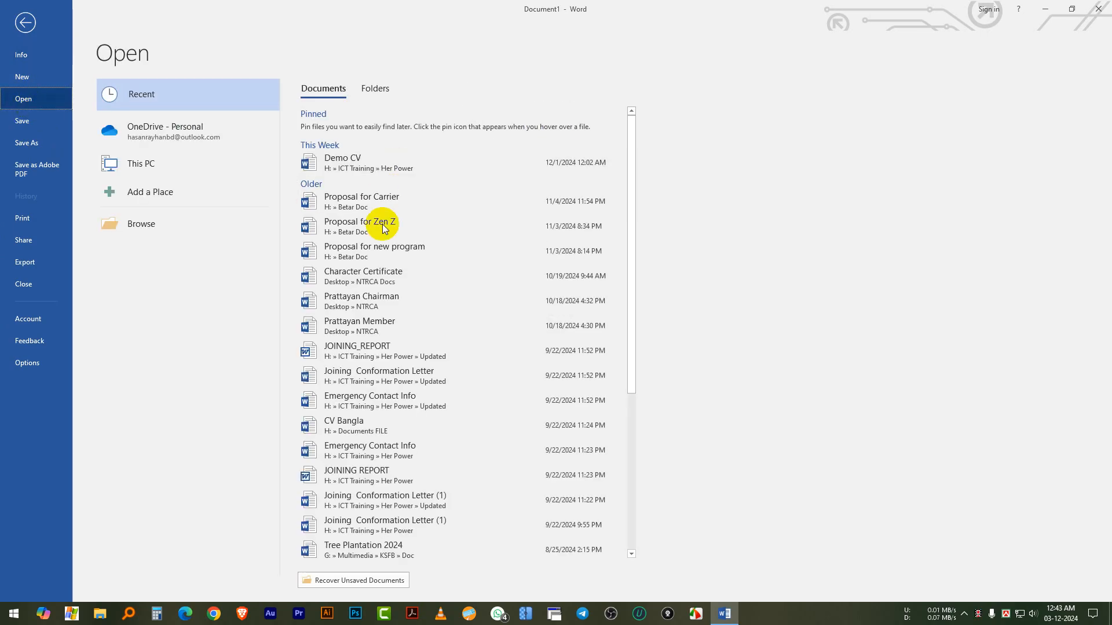
pyautogui.scroll(-2, 405, 220)
pyautogui.scroll(2, 401, 249)
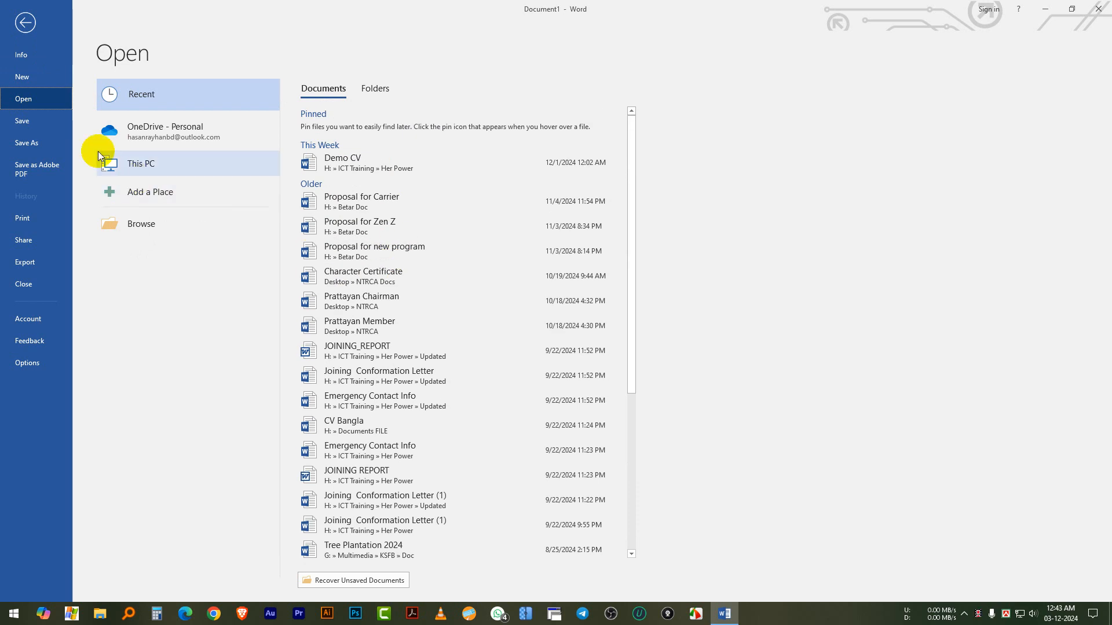
pyautogui.click(41, 123)
pyautogui.click(30, 145)
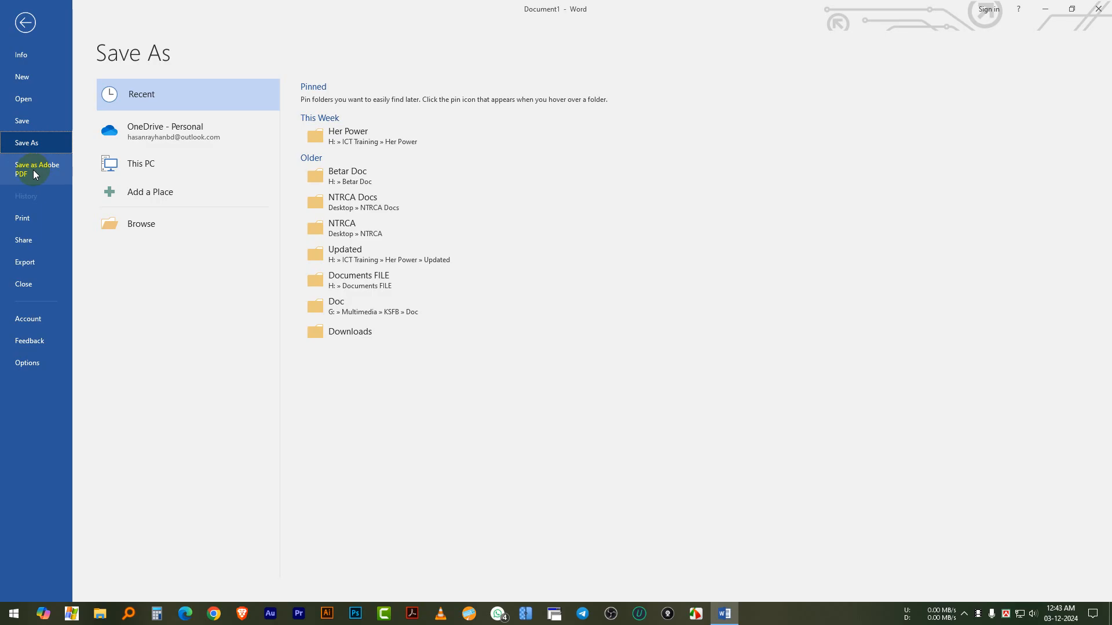
pyautogui.click(43, 241)
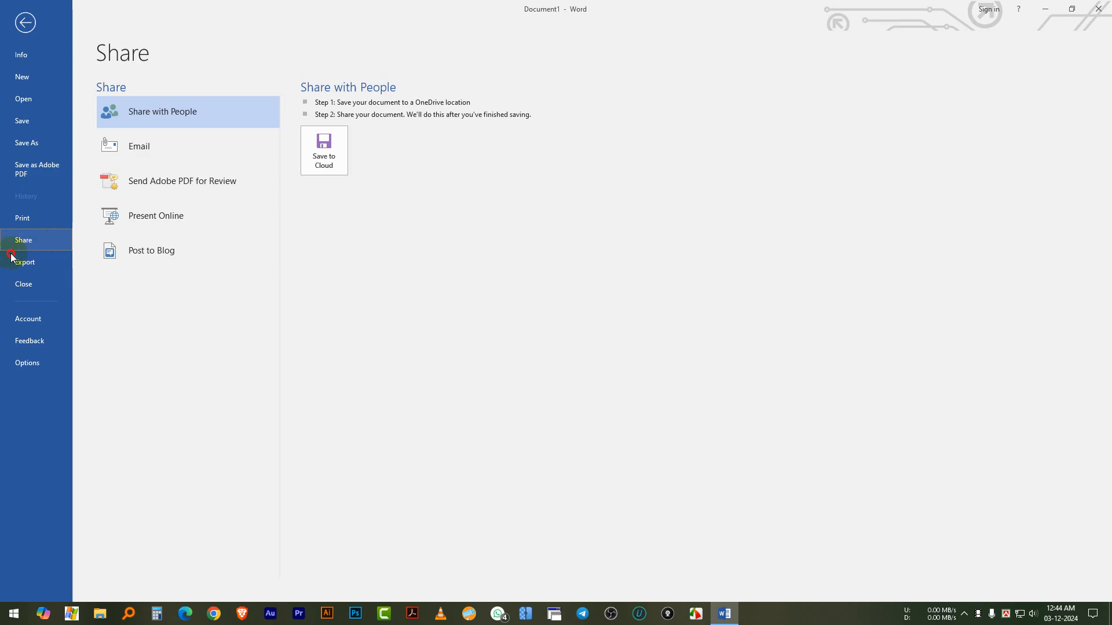
pyautogui.click(37, 265)
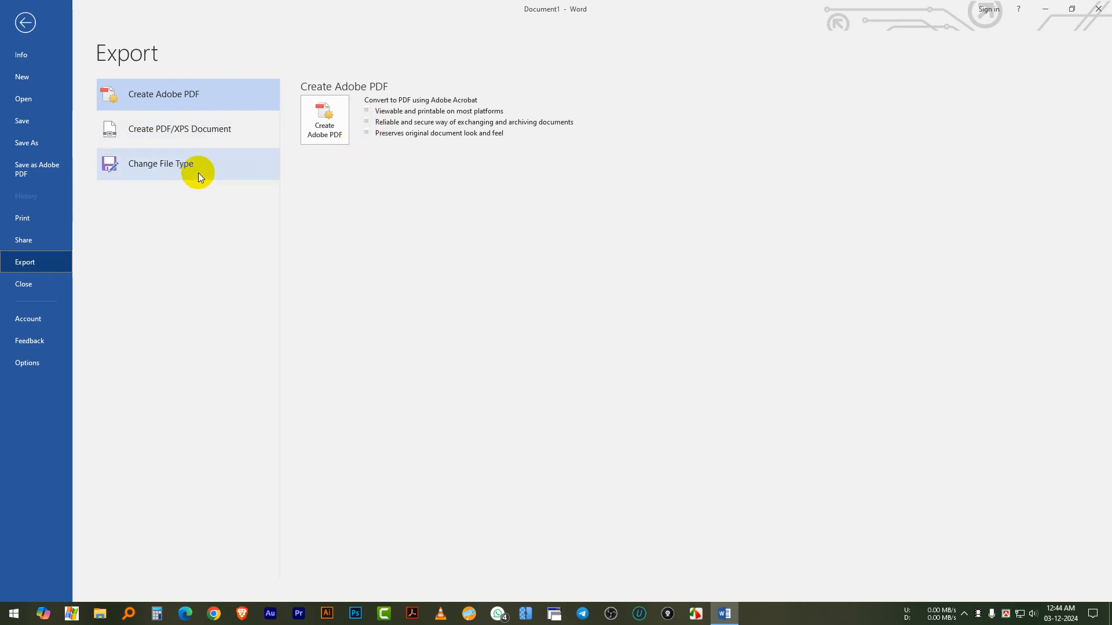
# Close the current document and create a new blank one
pyautogui.click(22, 287)
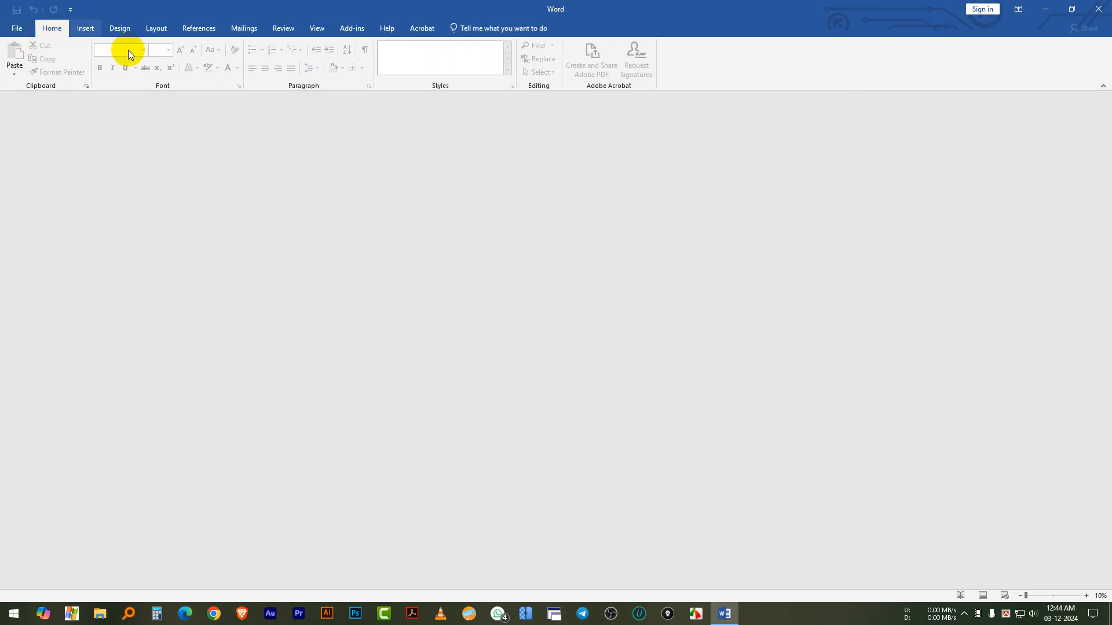
pyautogui.click(17, 31)
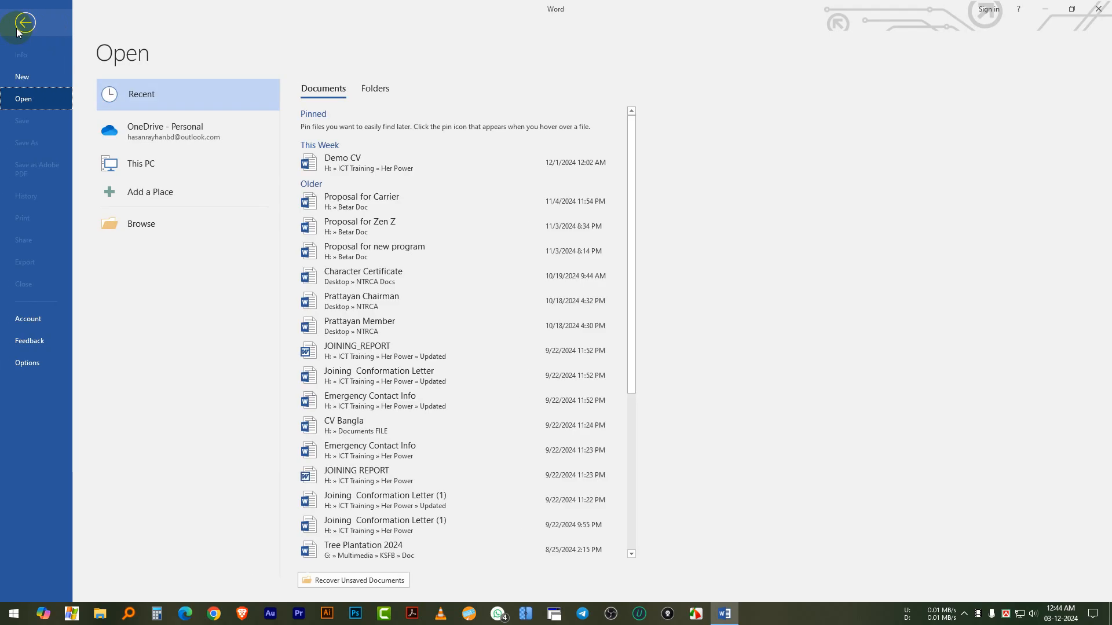
pyautogui.click(30, 80)
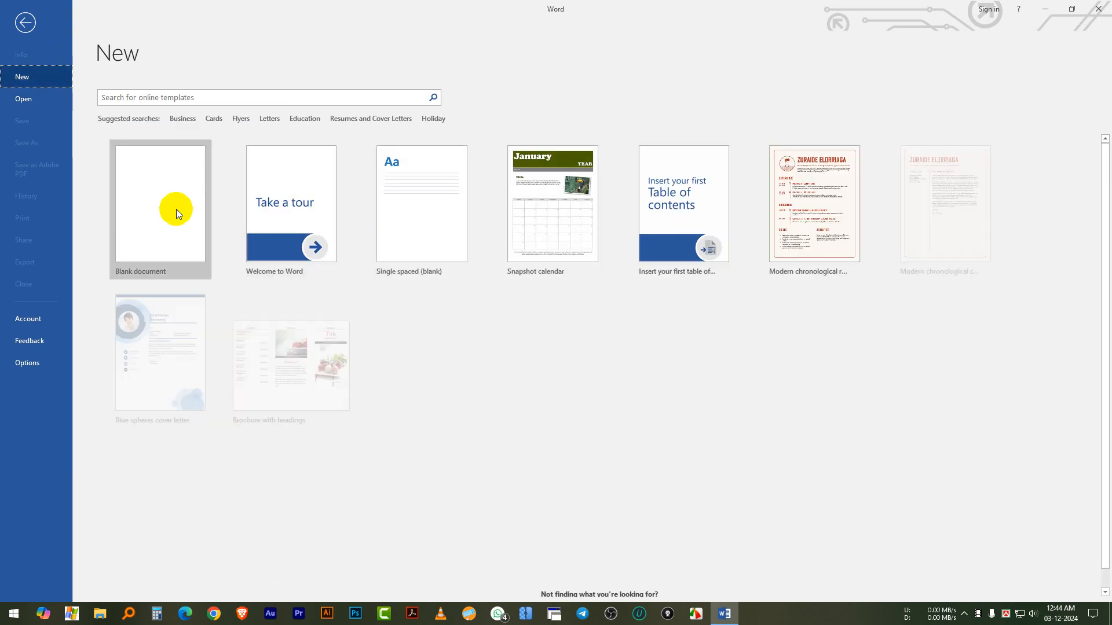
pyautogui.click(162, 200)
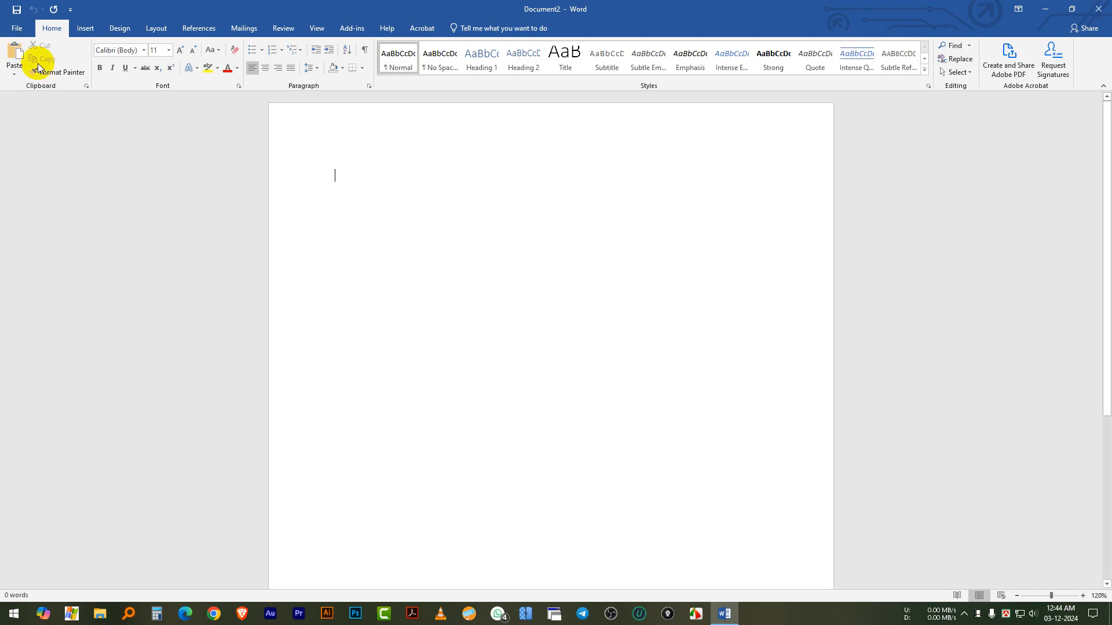
# Examine the account details, the feedback choices and the general Word options, leaving the settings as they are
pyautogui.click(17, 28)
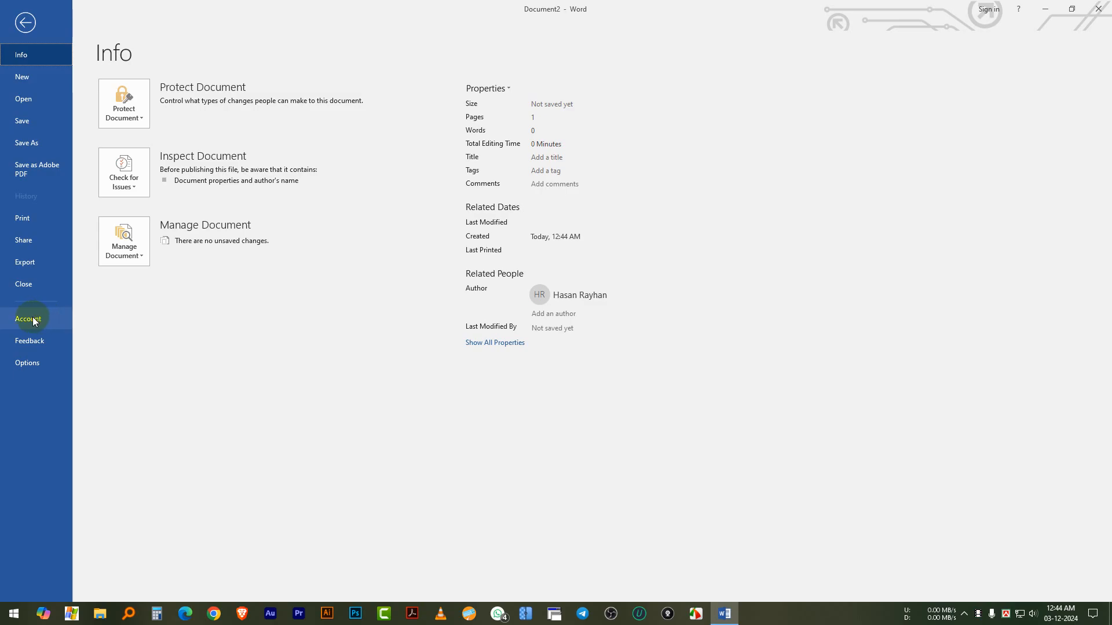
pyautogui.click(35, 322)
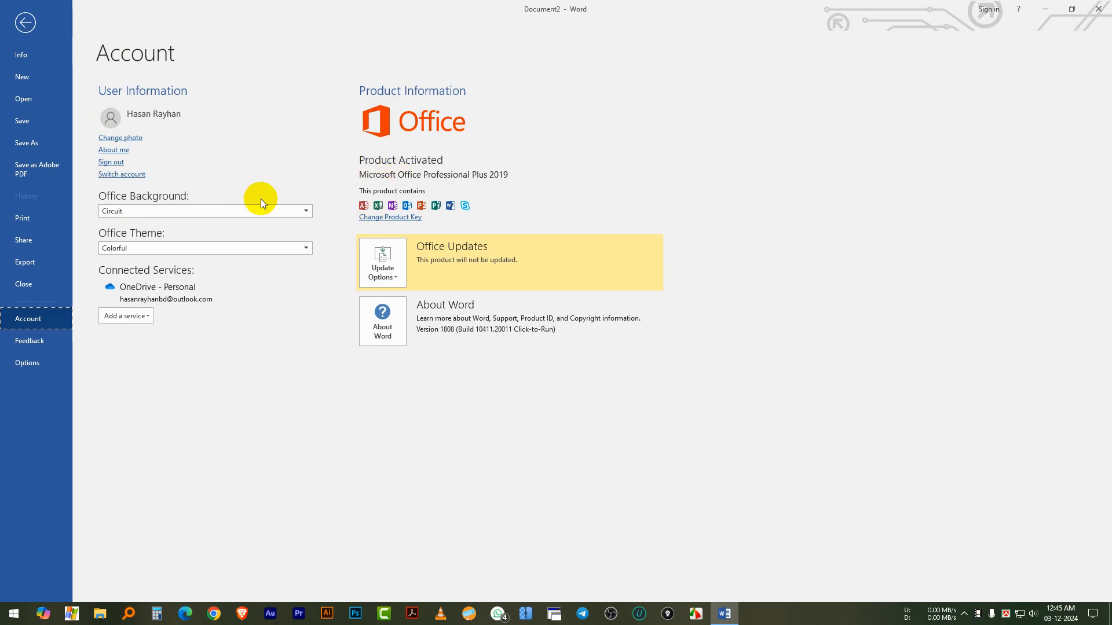
pyautogui.click(37, 341)
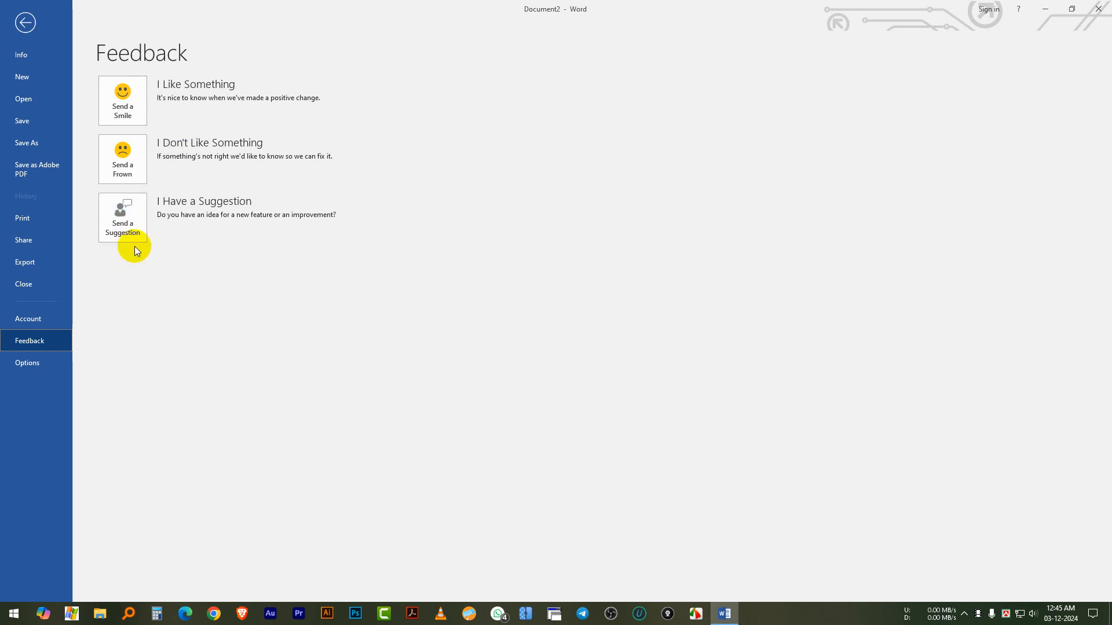
pyautogui.click(29, 367)
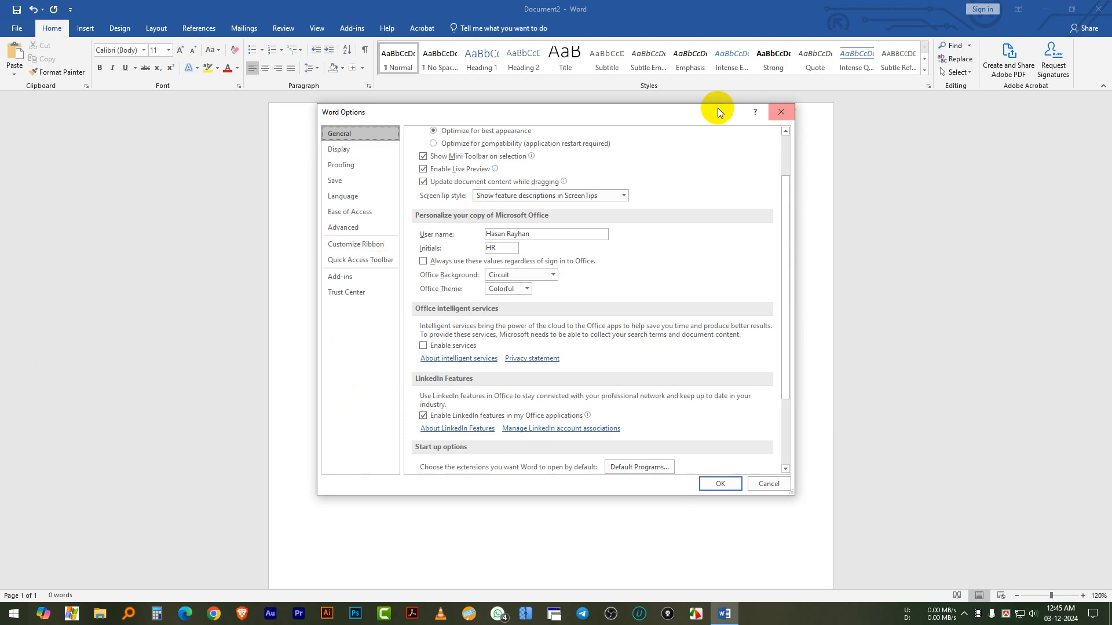
pyautogui.moveTo(676, 109); pyautogui.dragTo(716, 126)
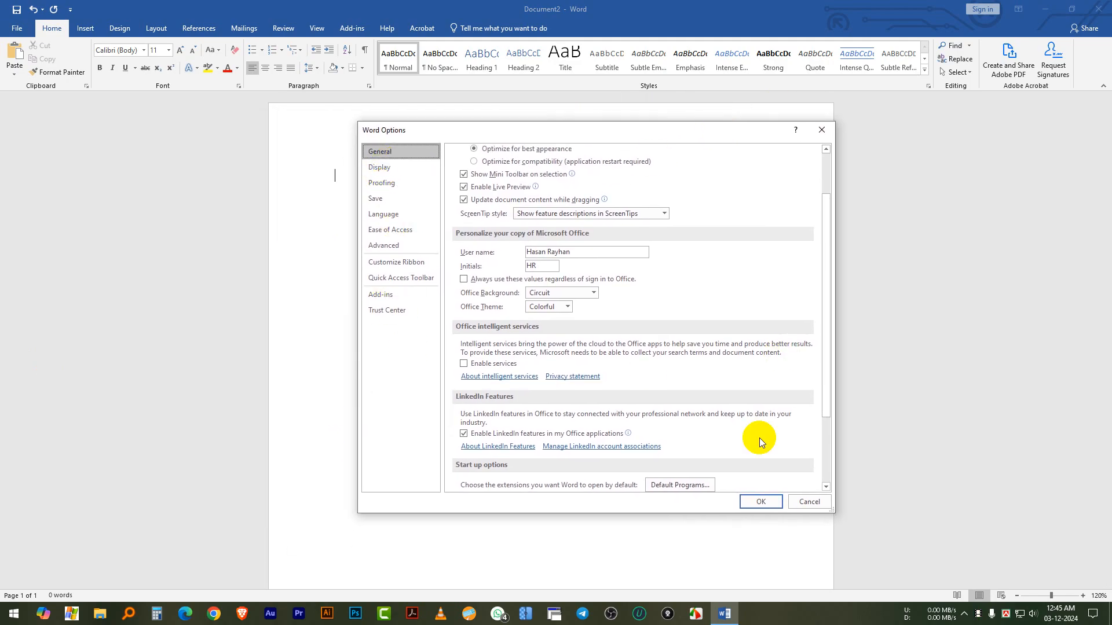
pyautogui.click(807, 500)
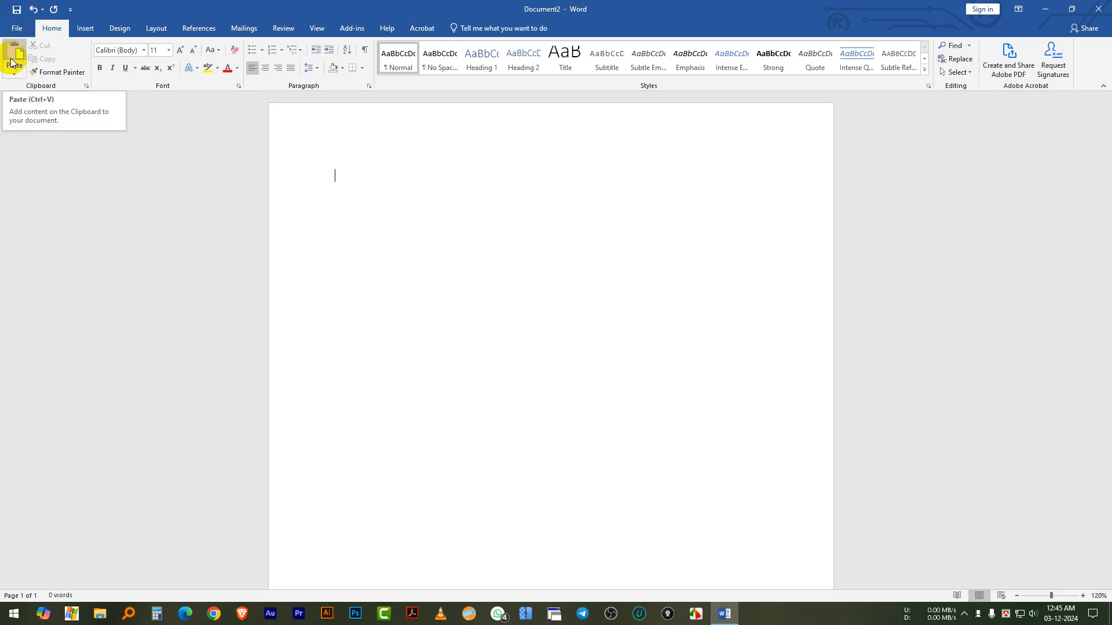
# Look through the available fonts and font sizes without choosing any
pyautogui.click(144, 51)
pyautogui.click(145, 51)
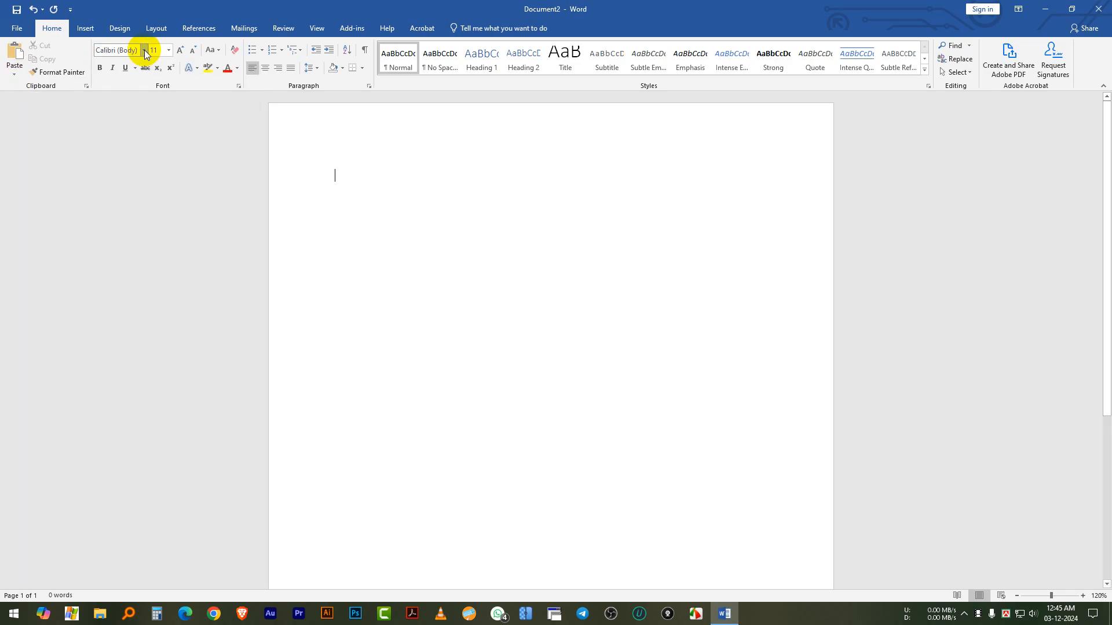
pyautogui.click(143, 51)
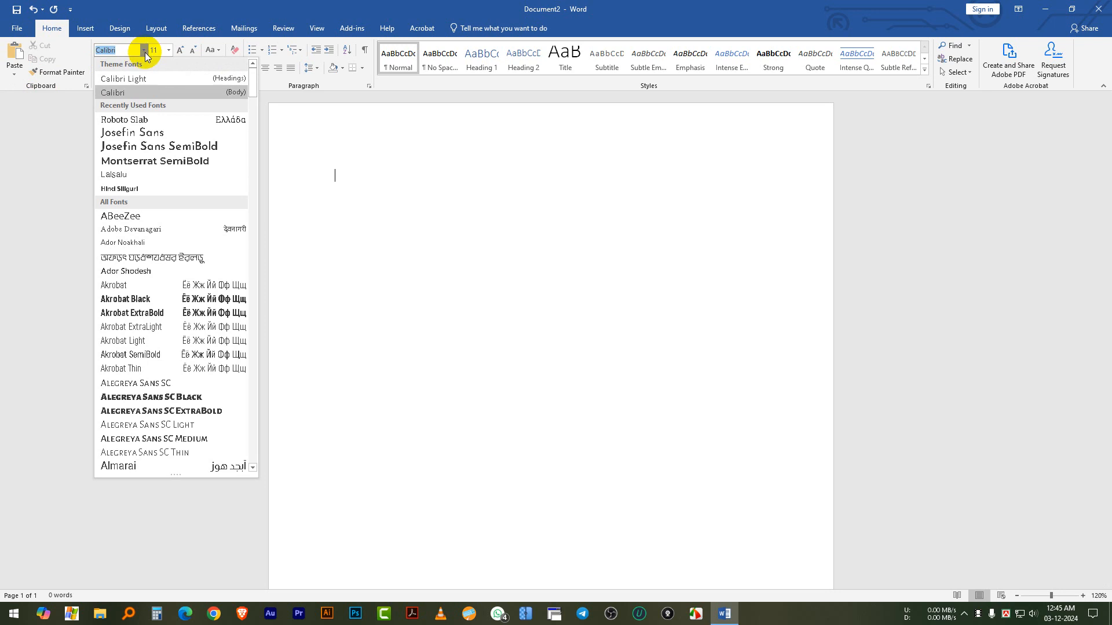
pyautogui.click(145, 51)
pyautogui.click(144, 51)
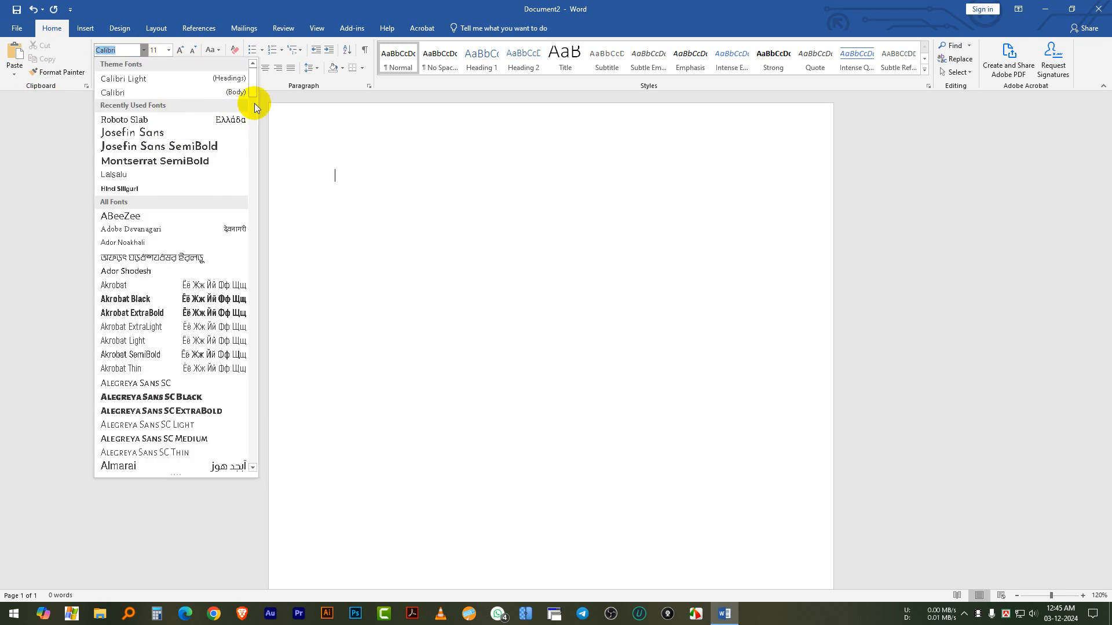
pyautogui.moveTo(255, 105); pyautogui.dragTo(230, 103)
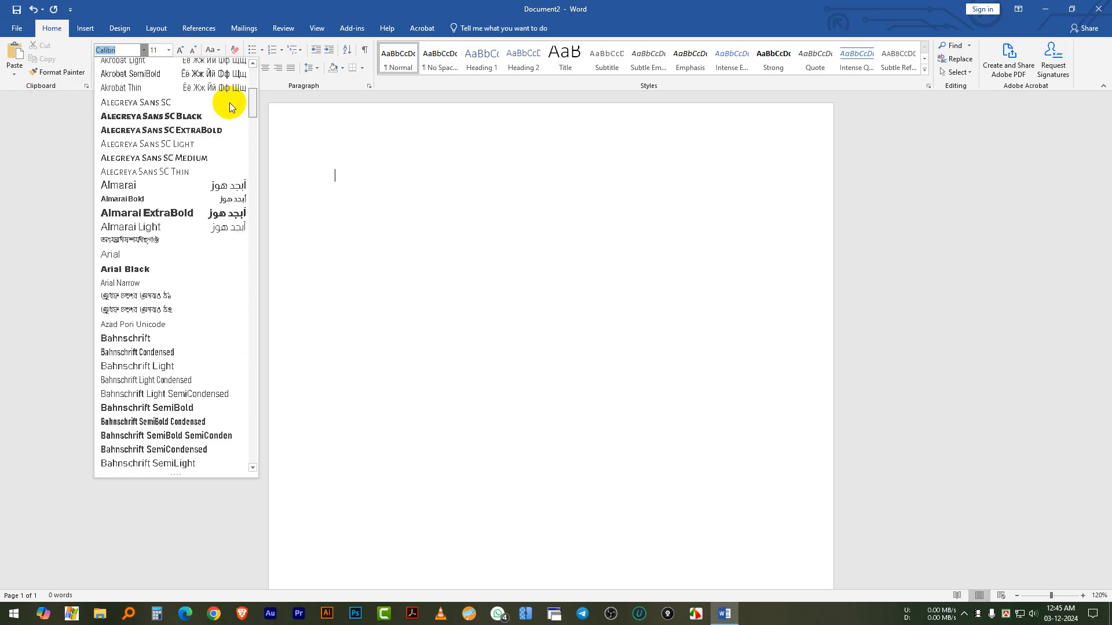
pyautogui.click(168, 50)
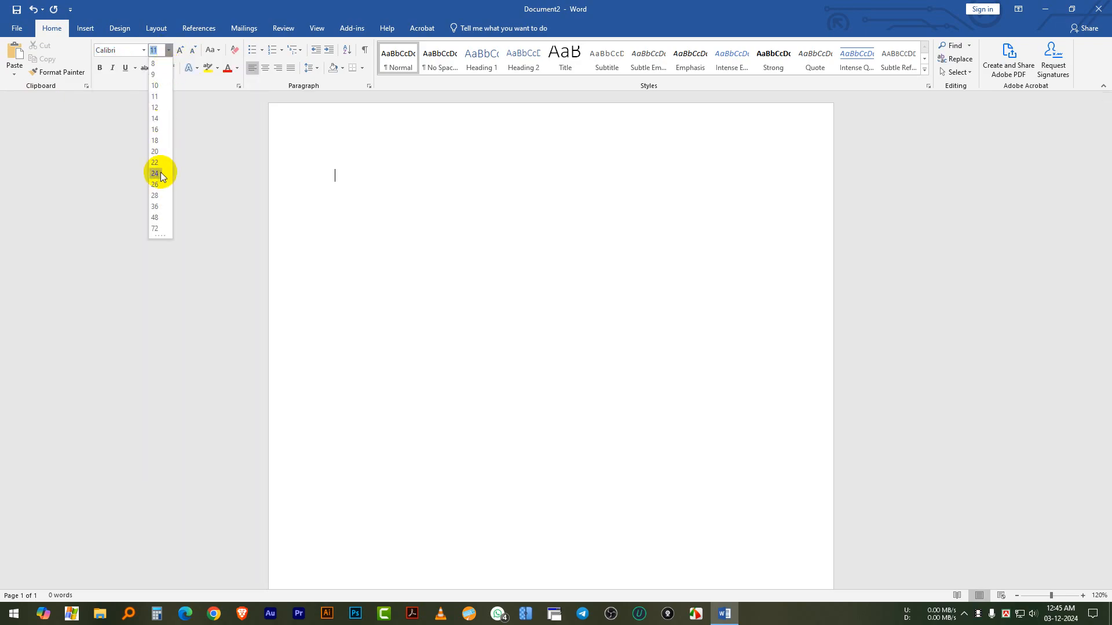
# Enter the text BANGLADESH on the first line of the page
pyautogui.click(335, 181)
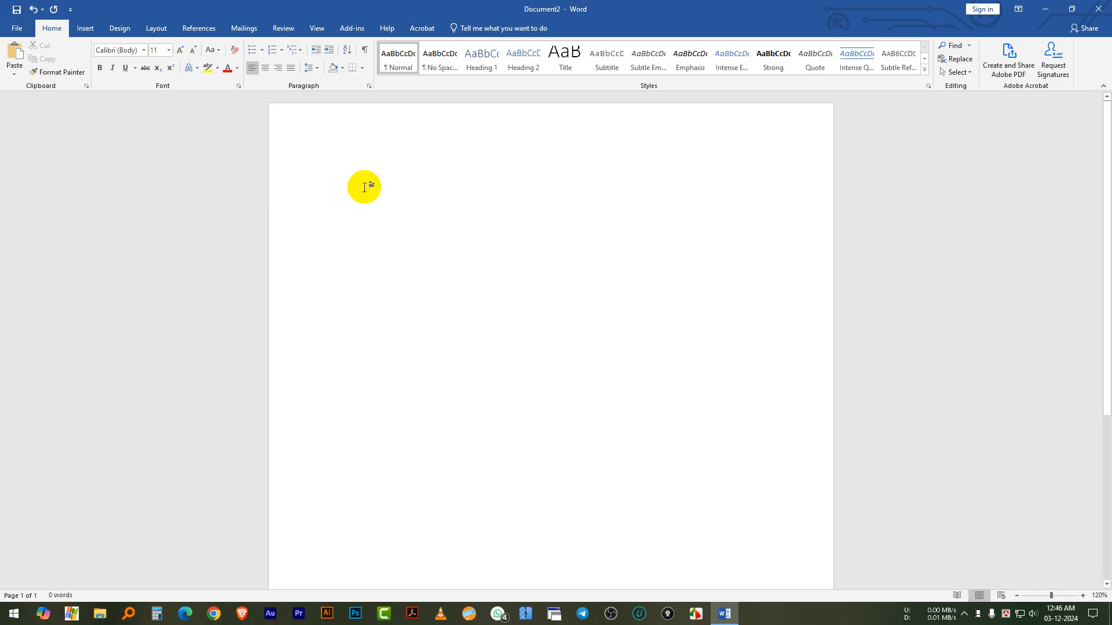
pyautogui.write('BANGLADESH')
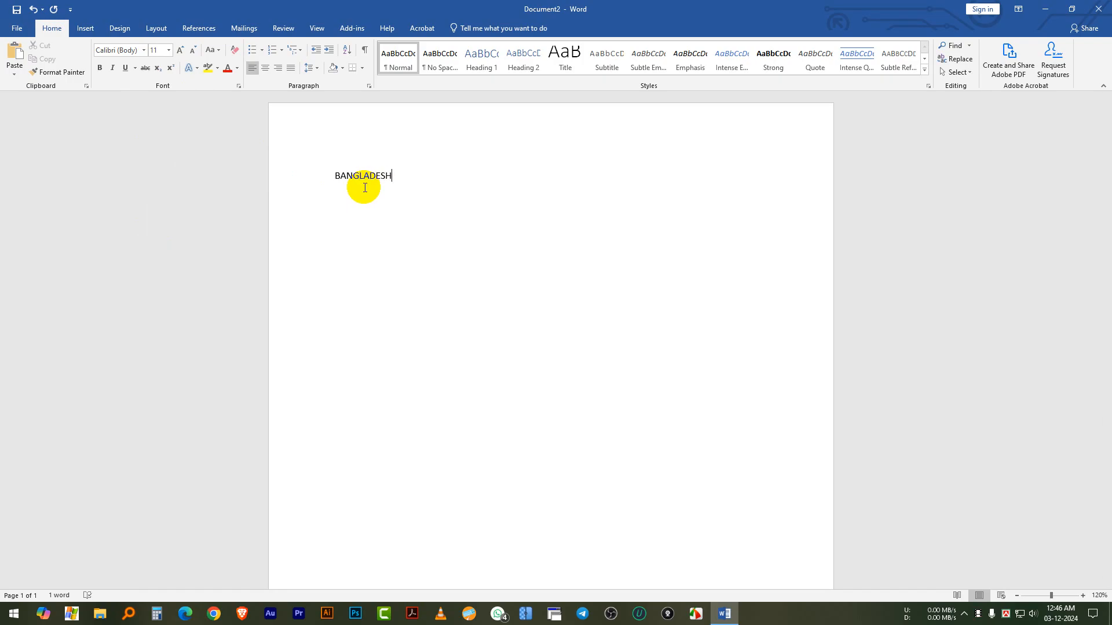
# Preview fonts such as Akrobat, Almarai ExtraBold and Bebas Neue on the word BANGLADESH without applying any
pyautogui.moveTo(432, 178); pyautogui.dragTo(176, 179)
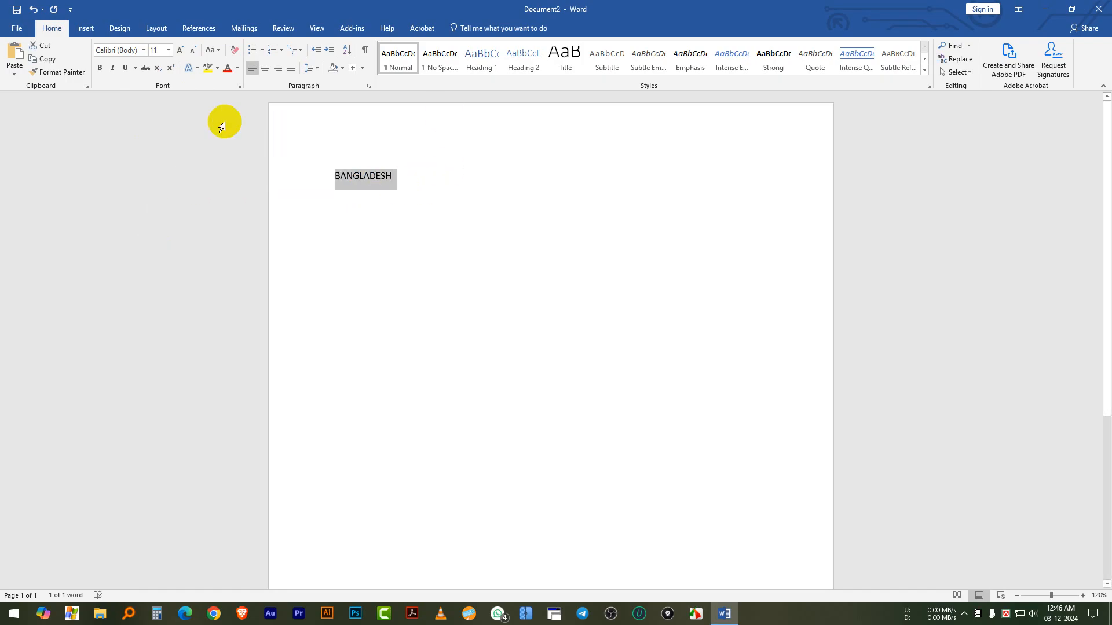
pyautogui.click(143, 50)
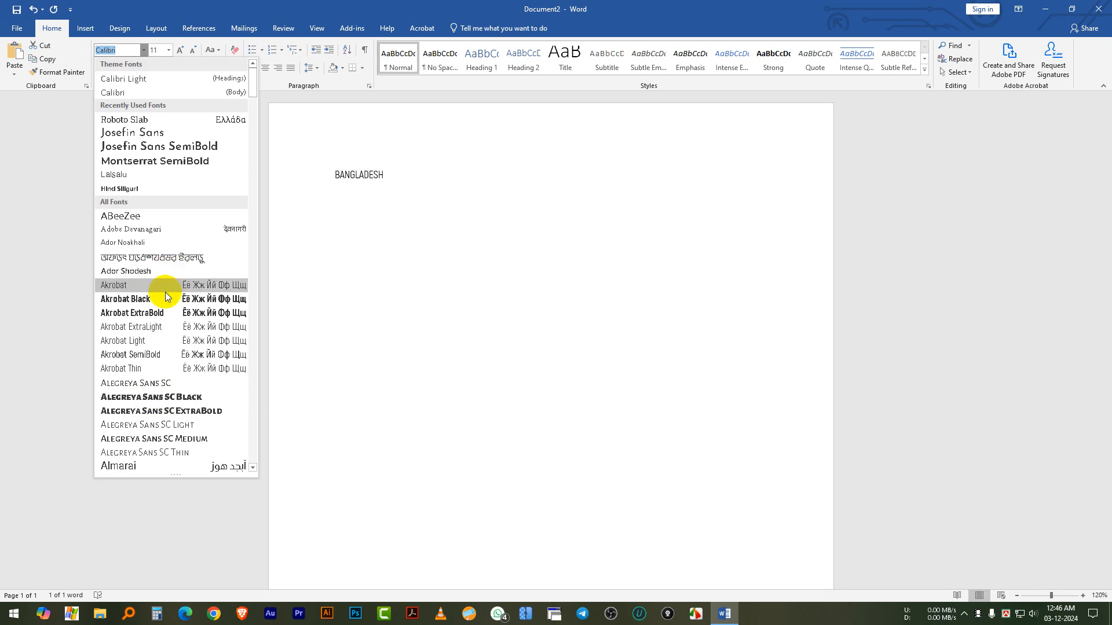
pyautogui.scroll(-1, 168, 396)
pyautogui.scroll(-1, 168, 396)
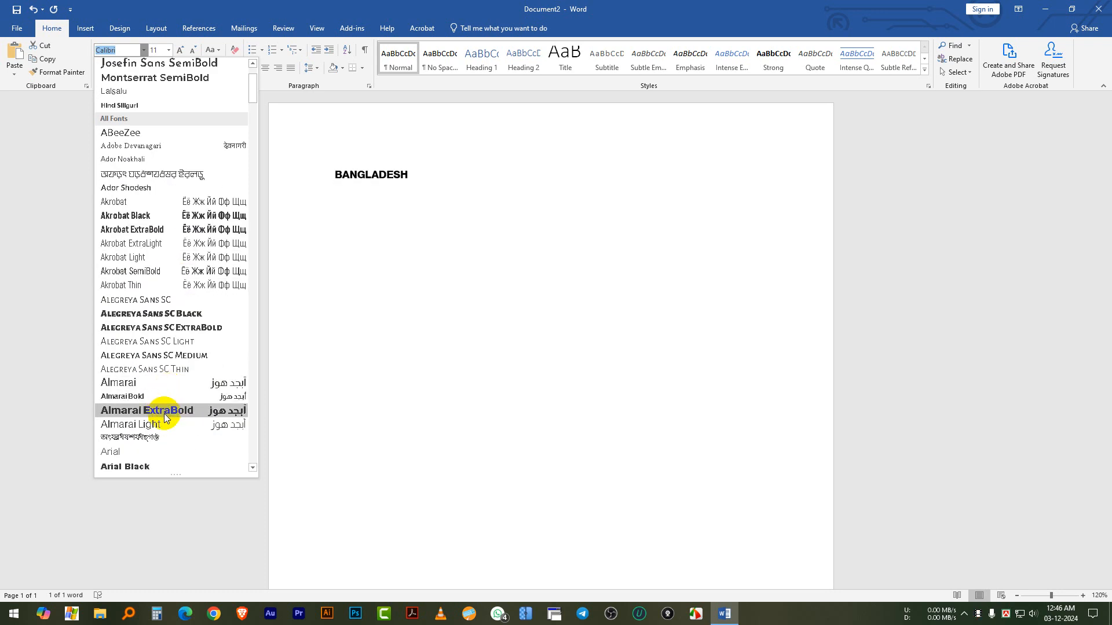
pyautogui.scroll(-15, 158, 430)
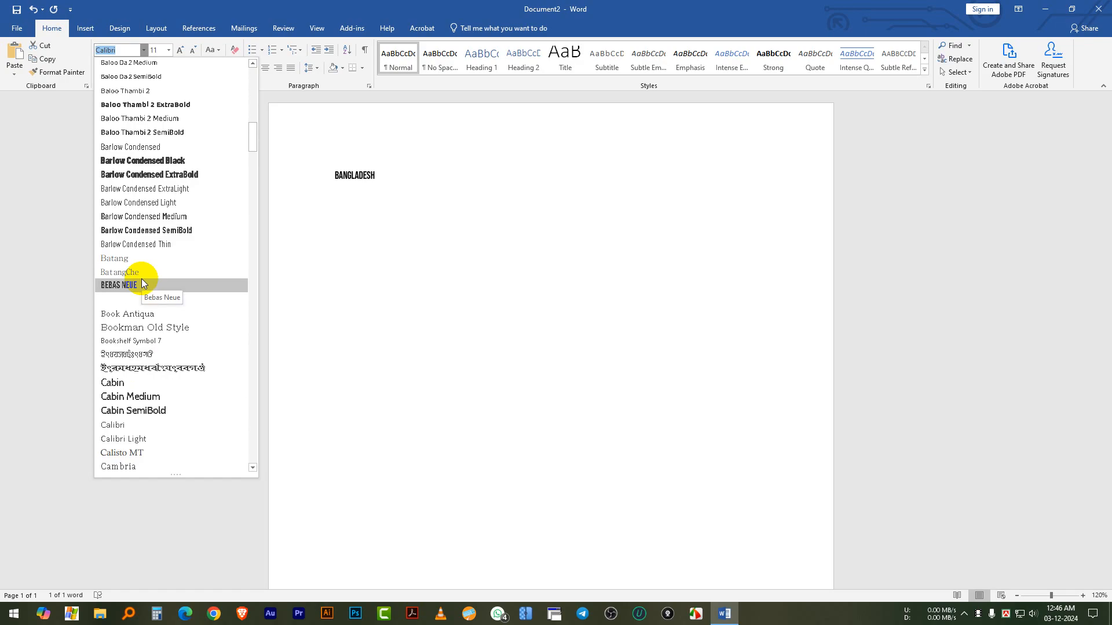
pyautogui.click(570, 198)
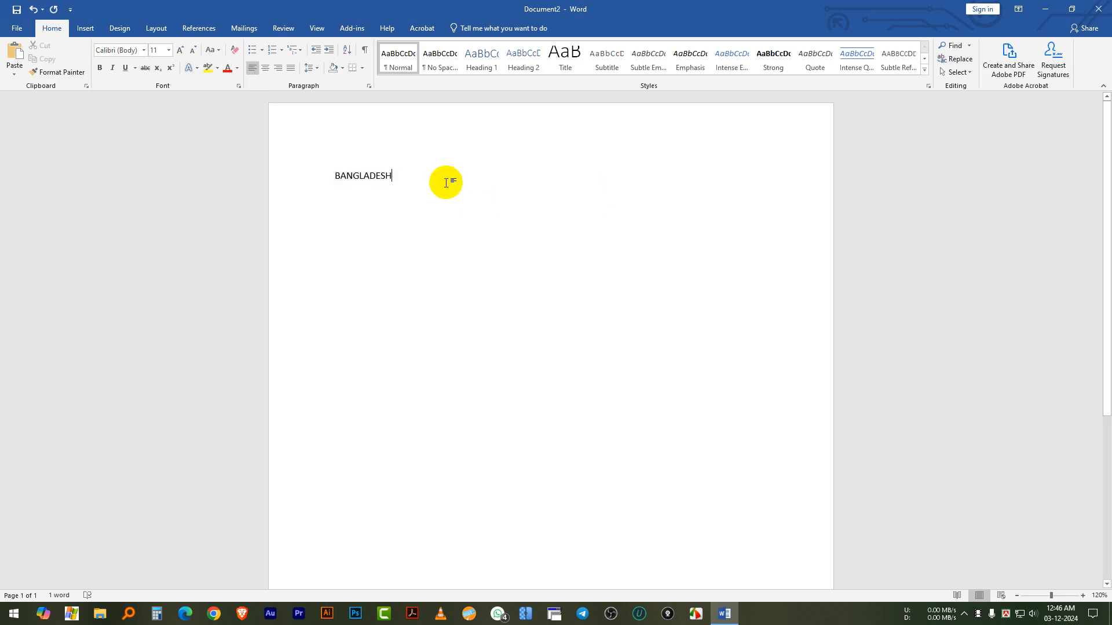
# Set the font size of the word BANGLADESH to 36
pyautogui.moveTo(447, 179); pyautogui.dragTo(298, 166)
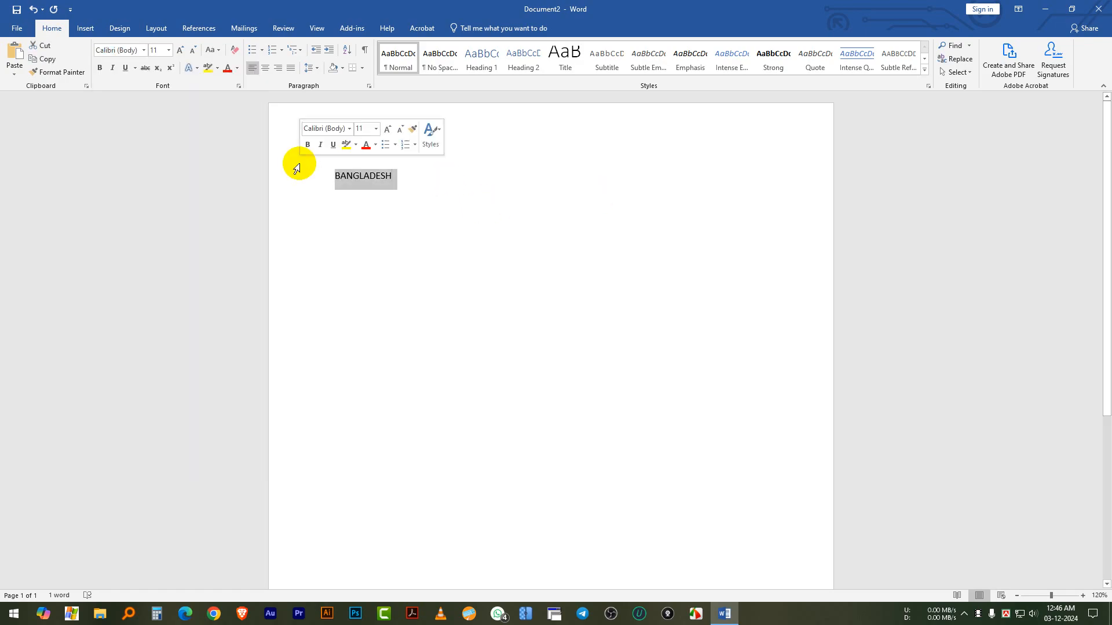
pyautogui.click(169, 50)
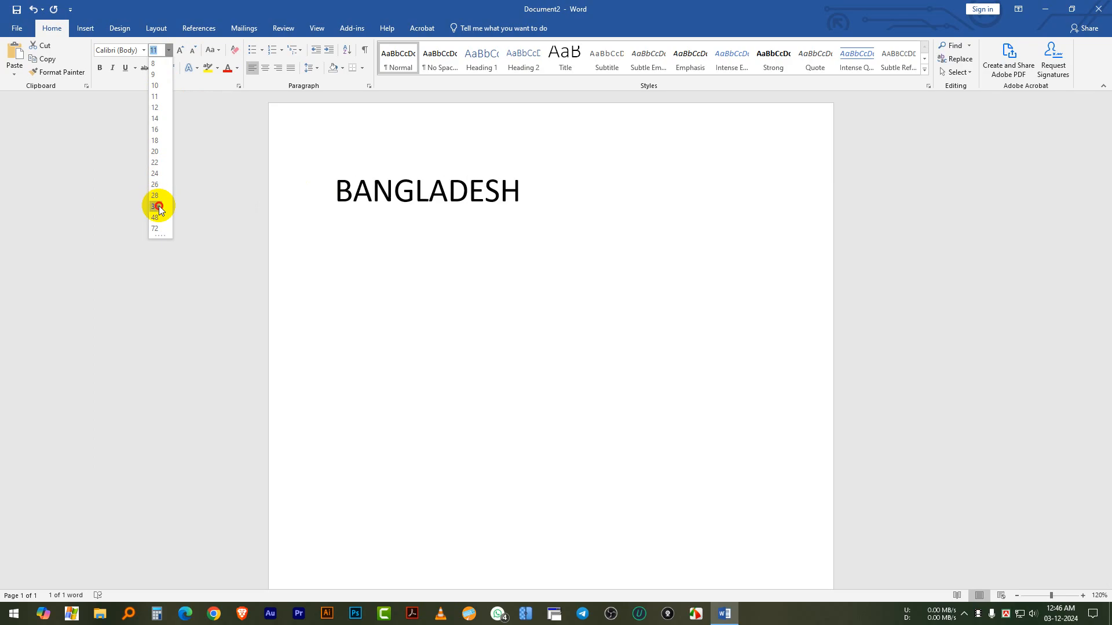
pyautogui.click(158, 207)
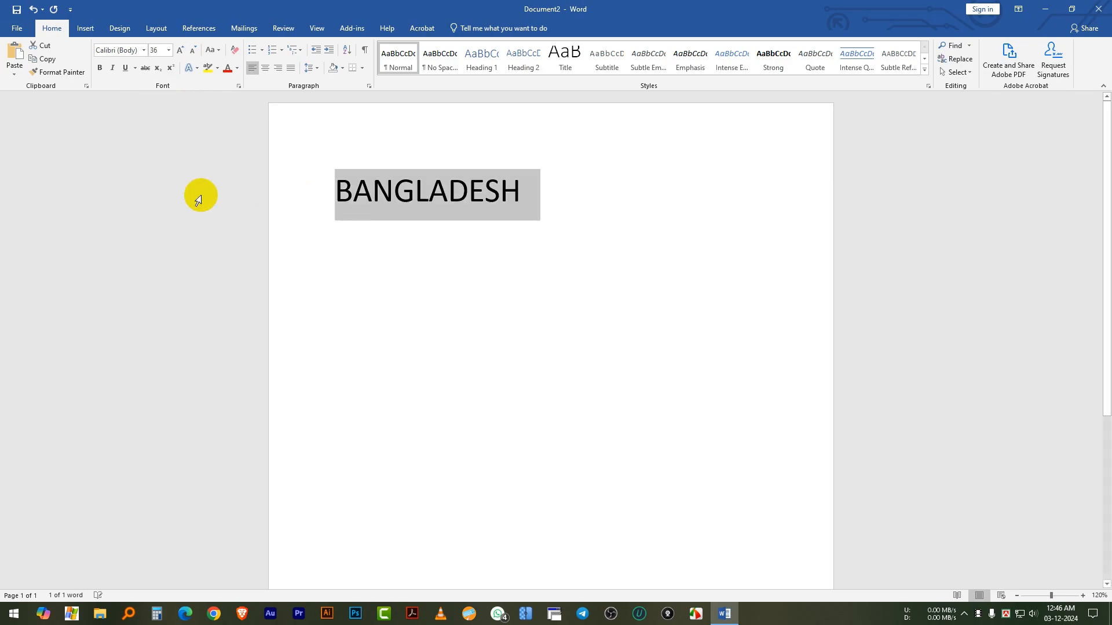
# Enlarge the word BANGLADESH stepwise to size 80, shrink it to 28, and bring it back to 36
pyautogui.click(178, 50)
pyautogui.click(179, 51)
pyautogui.click(178, 50)
pyautogui.click(178, 50)
pyautogui.click(178, 50)
pyautogui.click(178, 50)
pyautogui.click(178, 50)
pyautogui.click(178, 50)
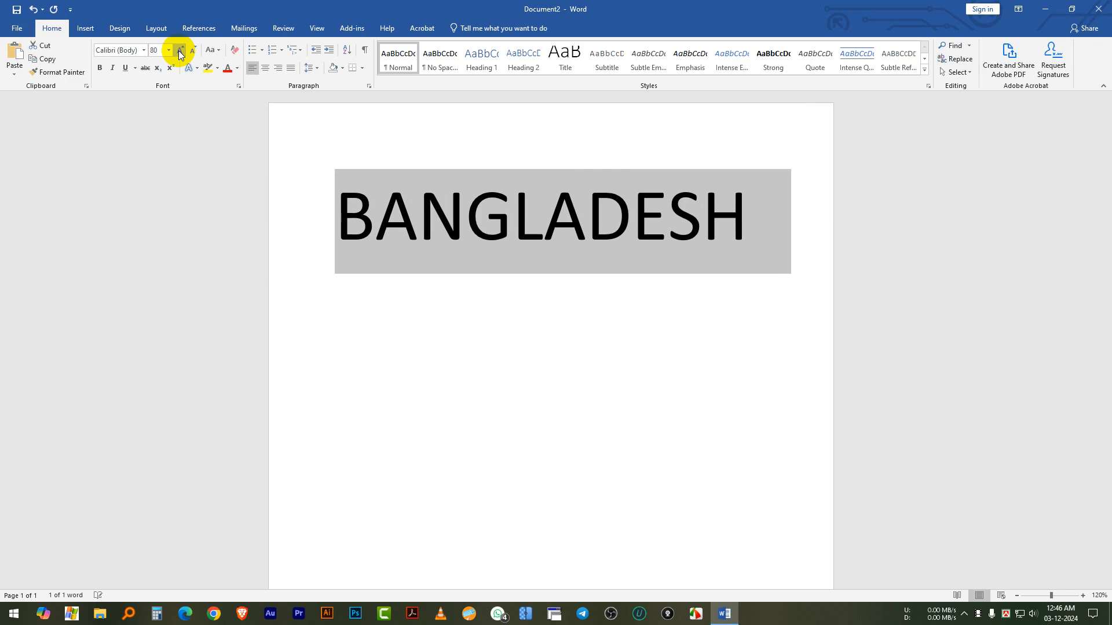
pyautogui.click(195, 52)
pyautogui.click(195, 51)
pyautogui.click(195, 51)
pyautogui.click(195, 52)
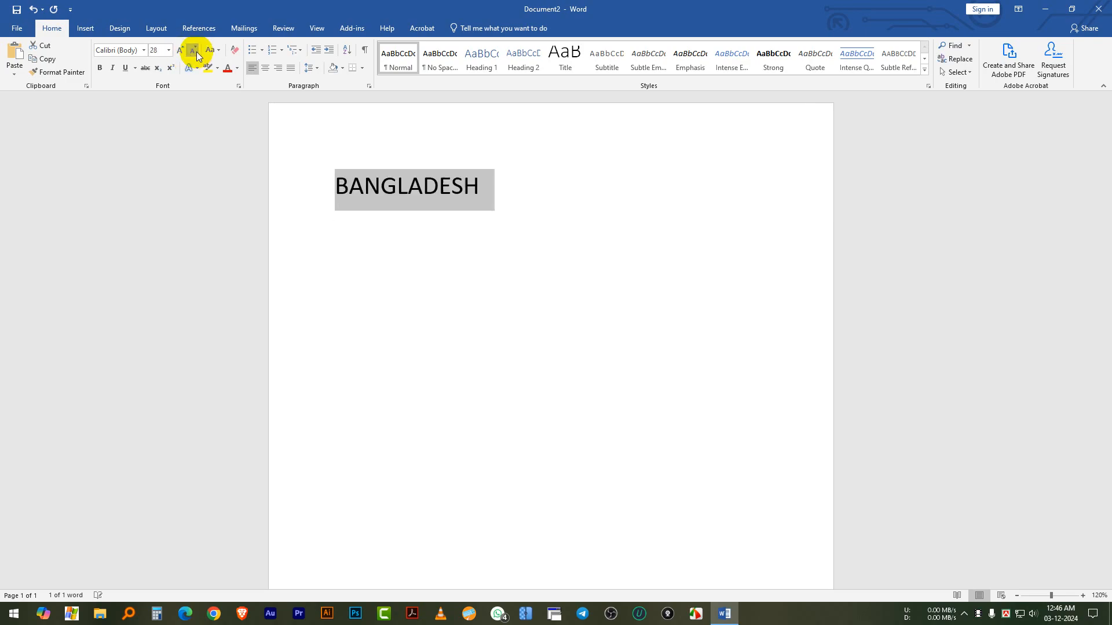
pyautogui.click(179, 50)
pyautogui.click(179, 50)
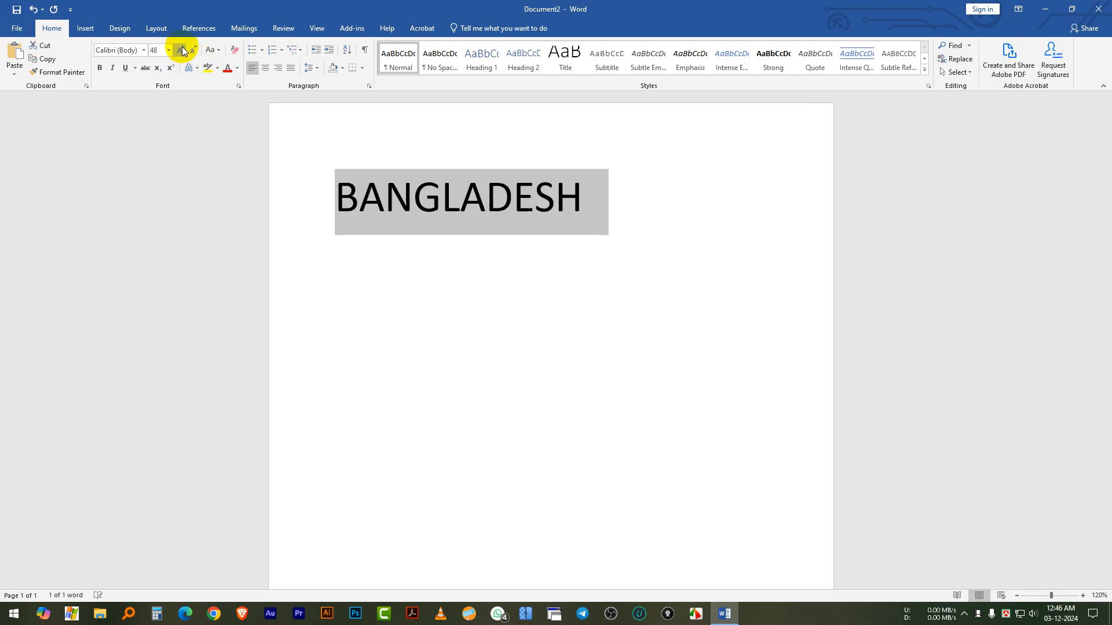
pyautogui.click(193, 51)
pyautogui.click(181, 51)
pyautogui.click(194, 52)
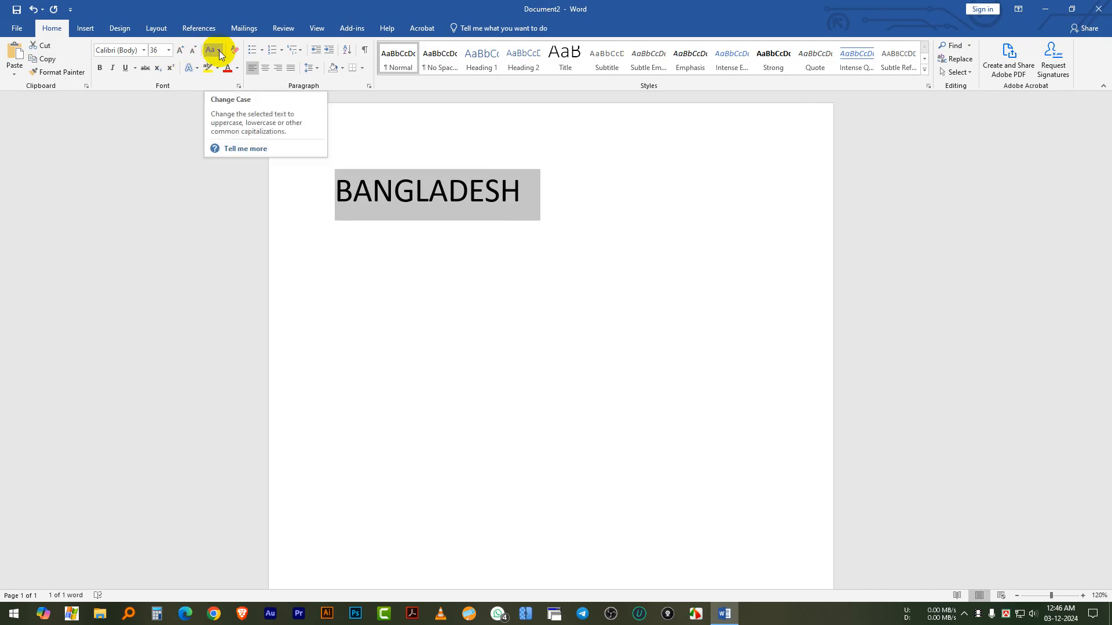
# Change the case of the word BANGLADESH to lowercase and back to UPPERCASE
pyautogui.click(219, 50)
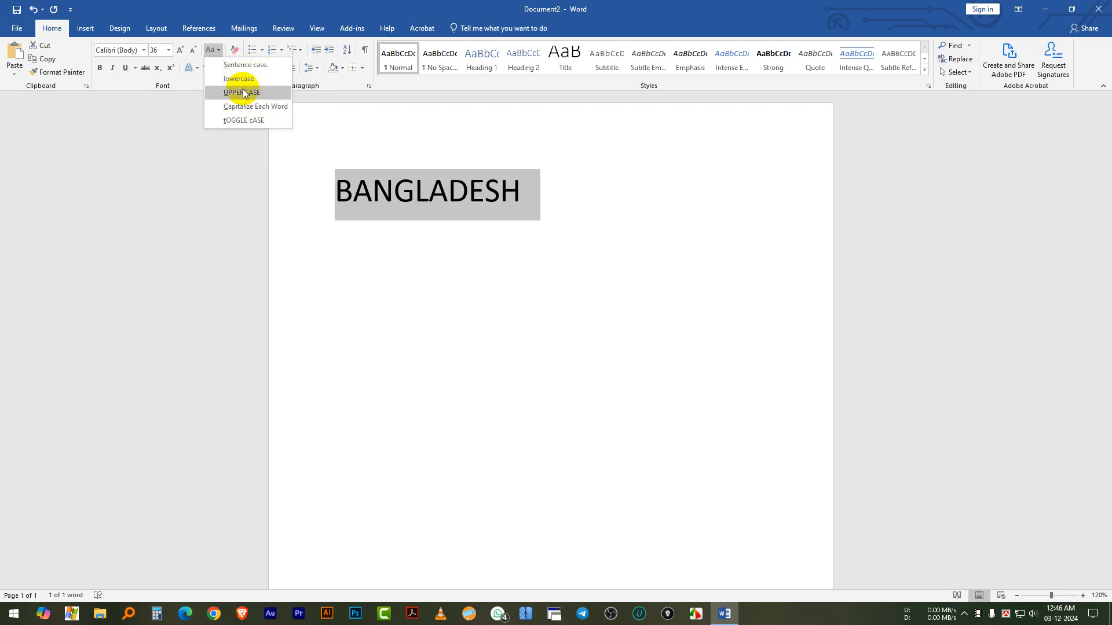
pyautogui.click(243, 79)
pyautogui.click(219, 50)
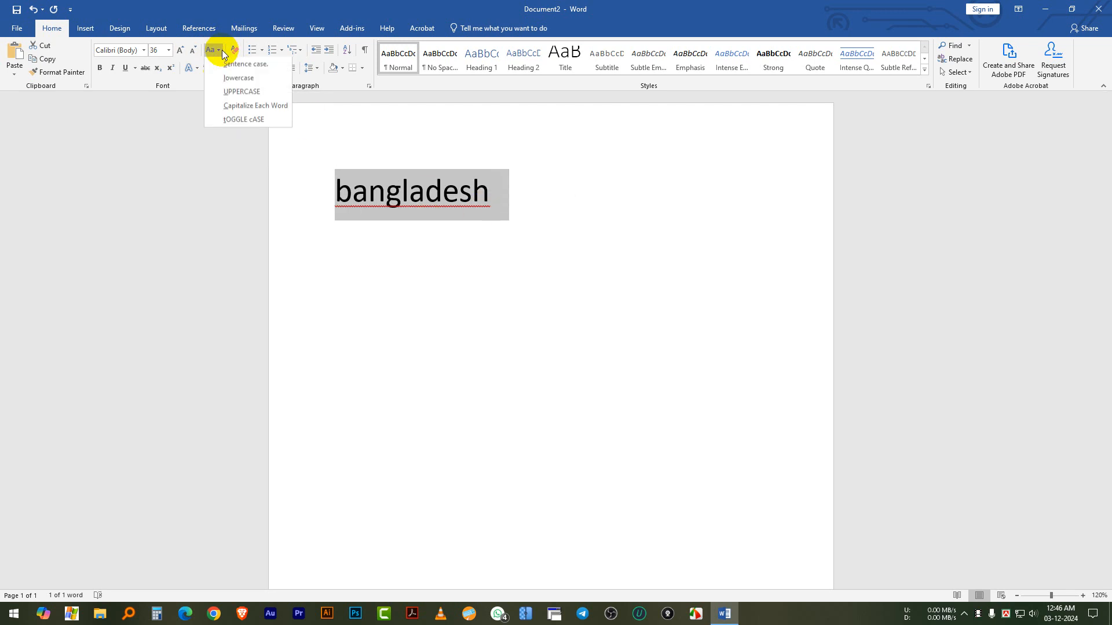
pyautogui.click(238, 93)
# Make the word BANGLADESH bold and remove the bold formatting again
pyautogui.moveTo(512, 200); pyautogui.dragTo(311, 199)
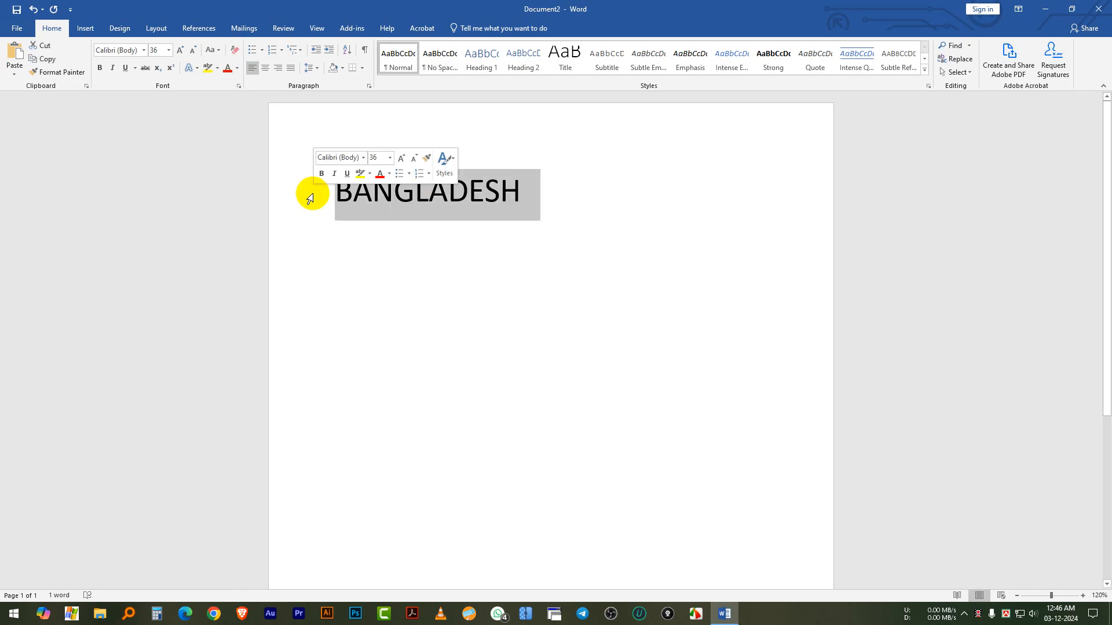
pyautogui.click(100, 68)
pyautogui.click(520, 197)
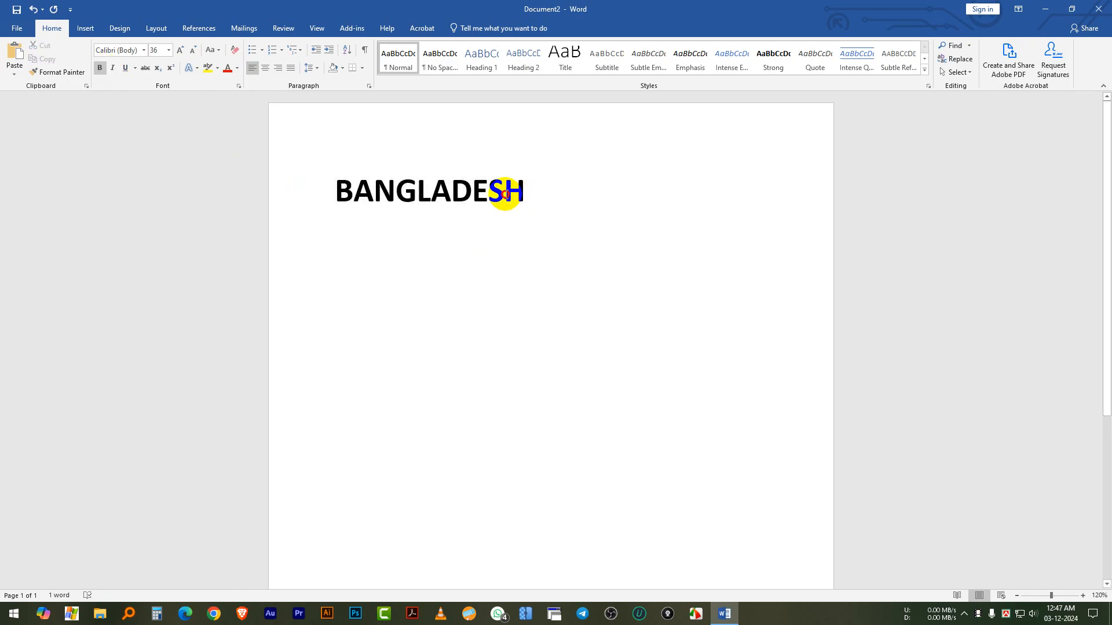
pyautogui.doubleClick(506, 194)
pyautogui.click(100, 68)
pyautogui.click(519, 218)
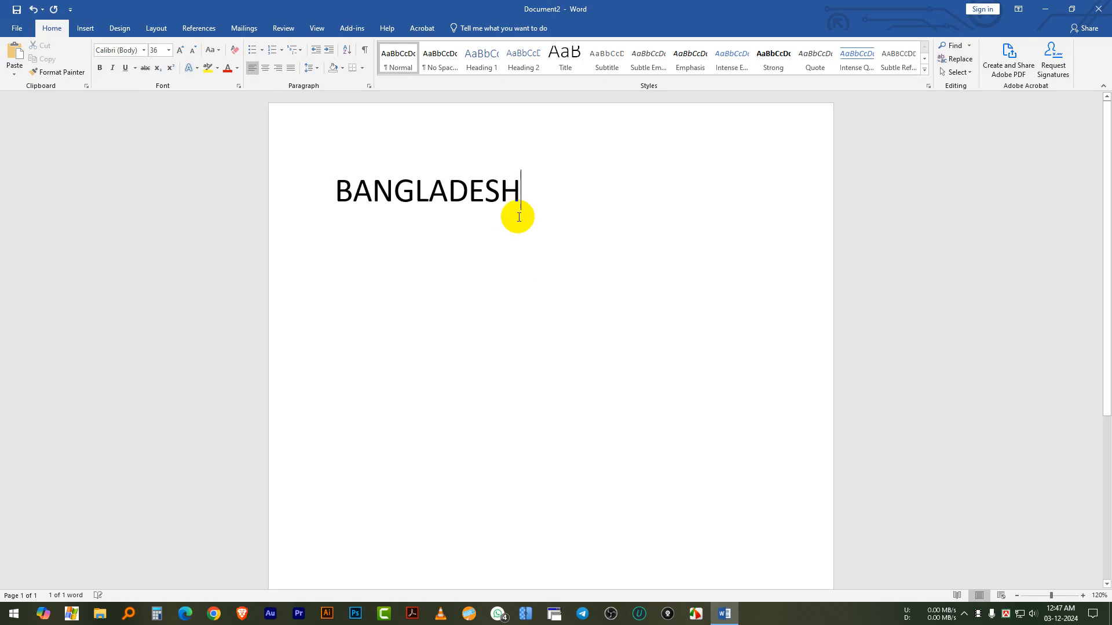
# Italicize the word BANGLADESH and remove the italic formatting again
pyautogui.moveTo(533, 203); pyautogui.dragTo(334, 195)
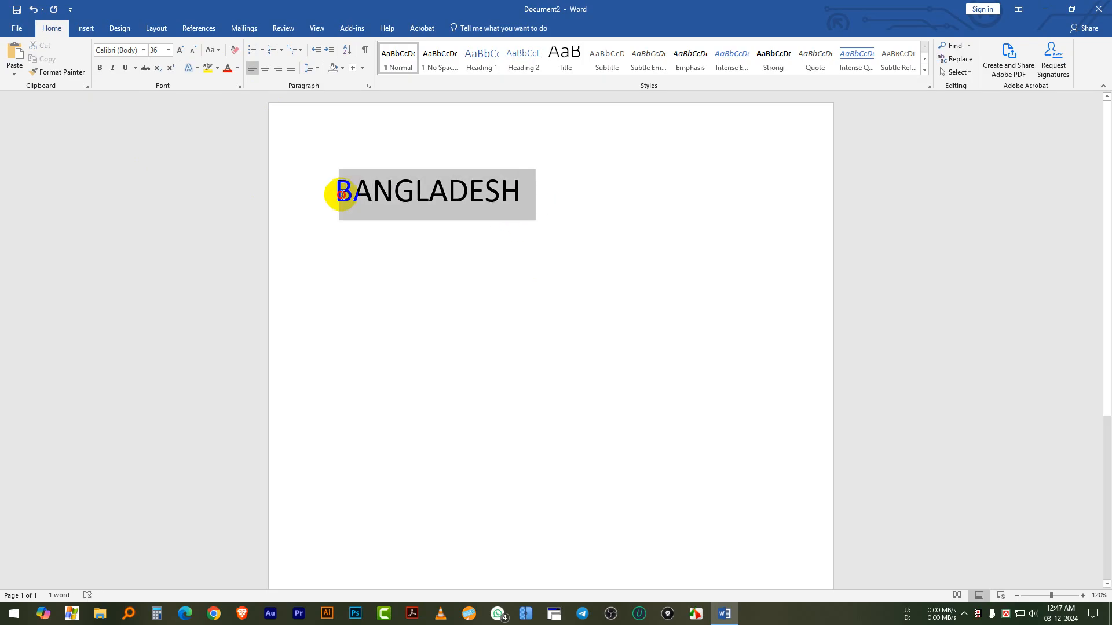
pyautogui.click(114, 67)
pyautogui.click(496, 238)
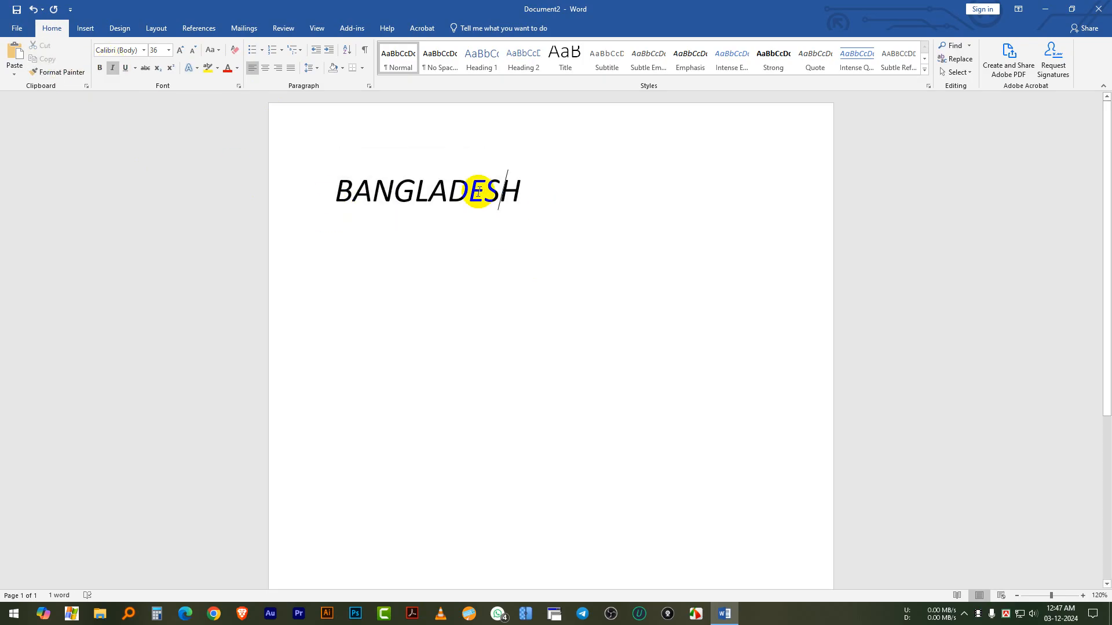
pyautogui.moveTo(536, 191); pyautogui.dragTo(263, 199)
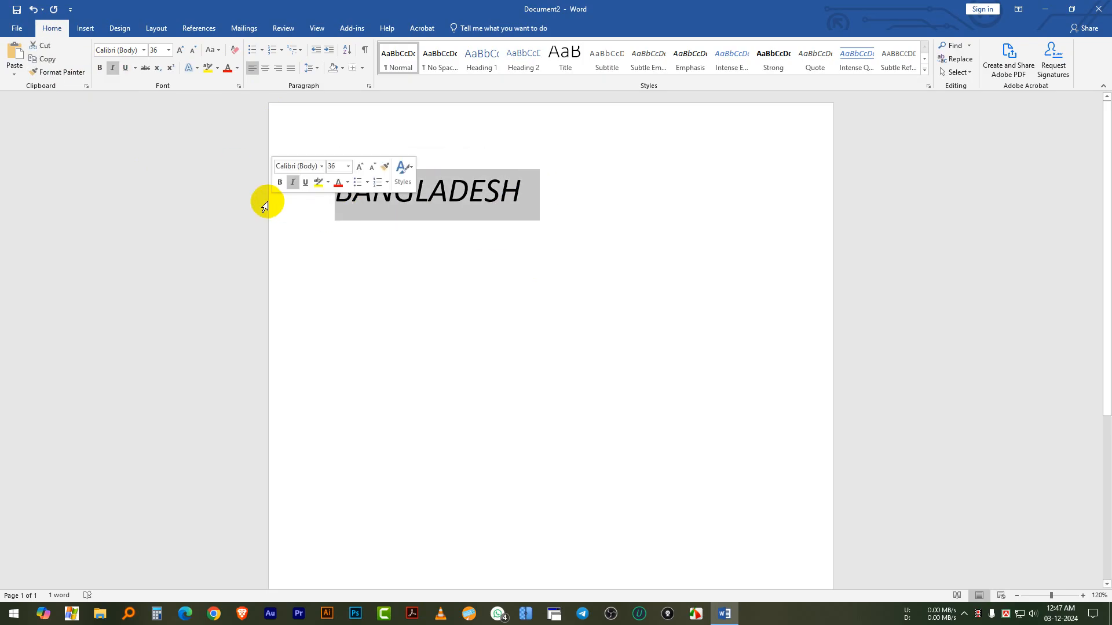
pyautogui.click(114, 68)
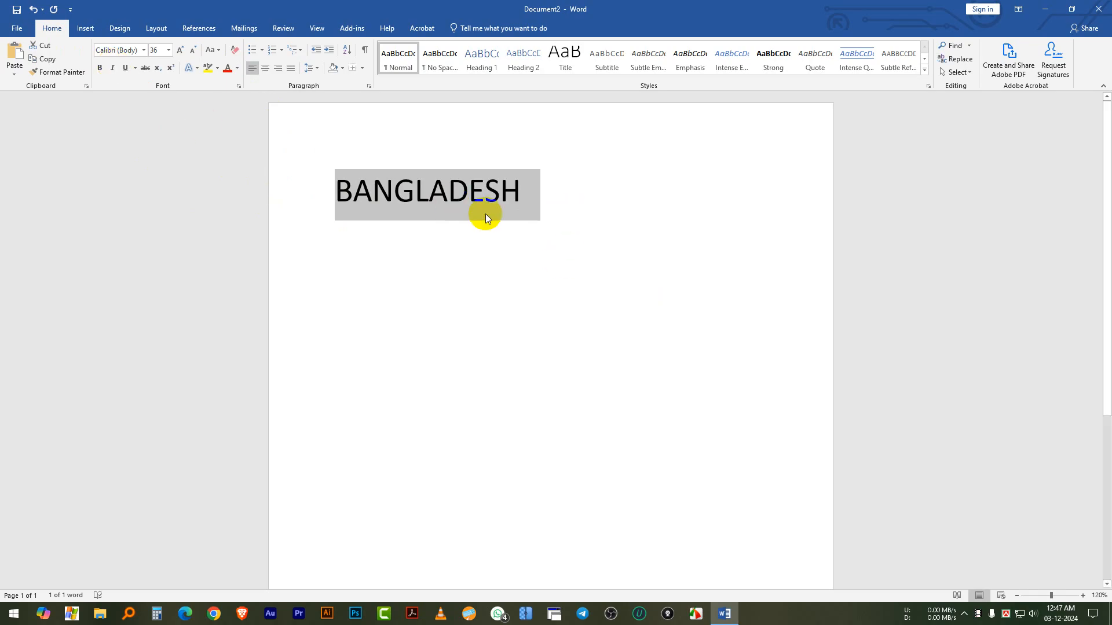
# Underline the word BANGLADESH and remove the underline again
pyautogui.moveTo(551, 206); pyautogui.dragTo(276, 189)
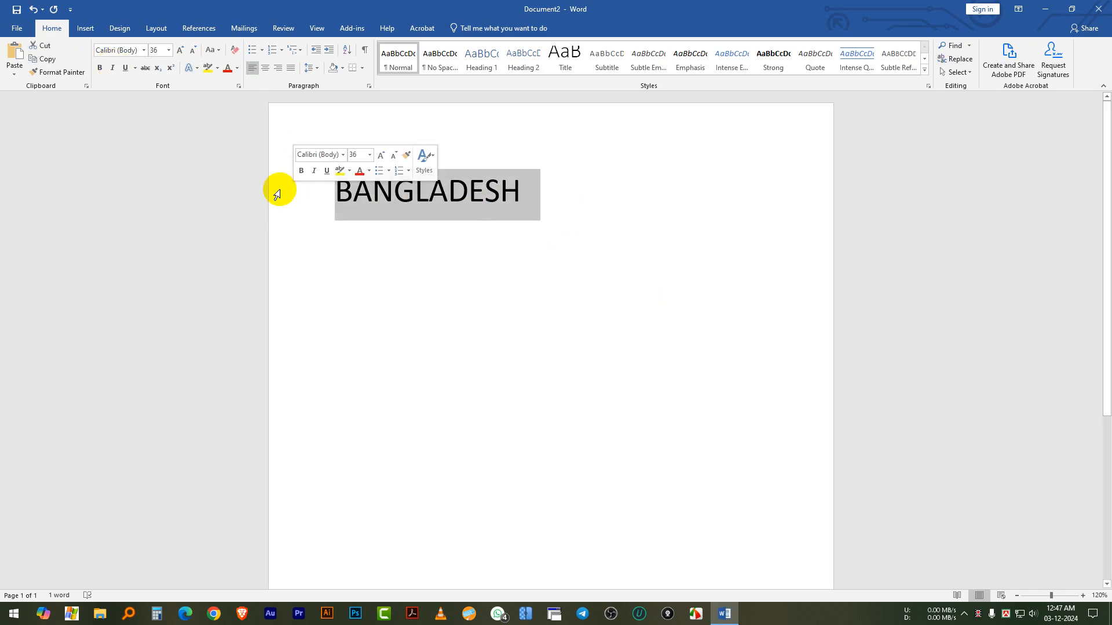
pyautogui.click(128, 69)
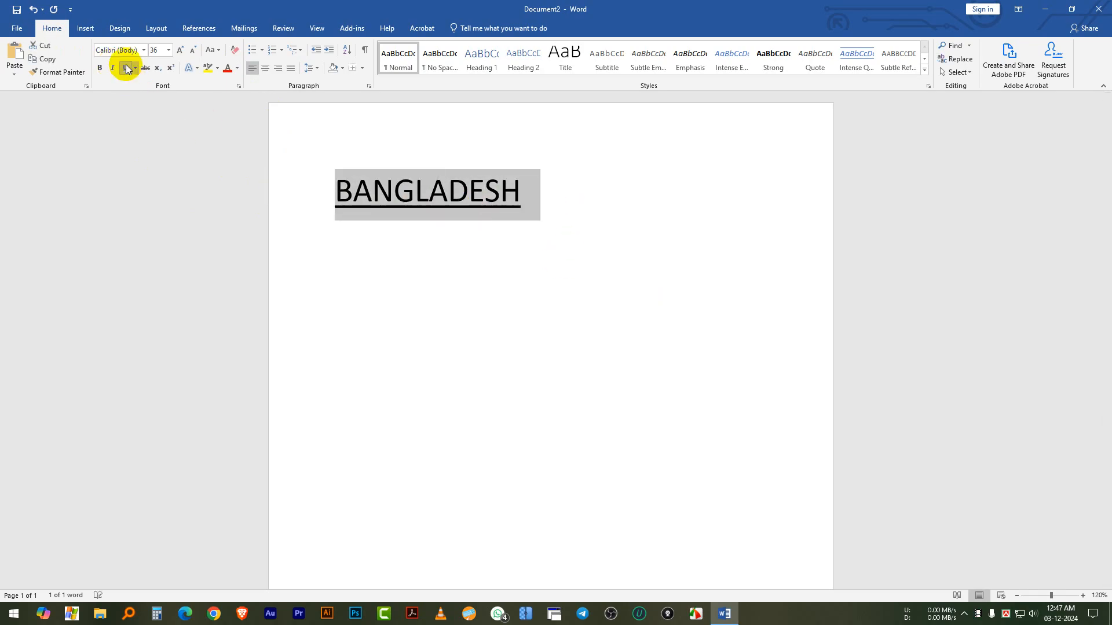
pyautogui.click(557, 181)
pyautogui.doubleClick(355, 191)
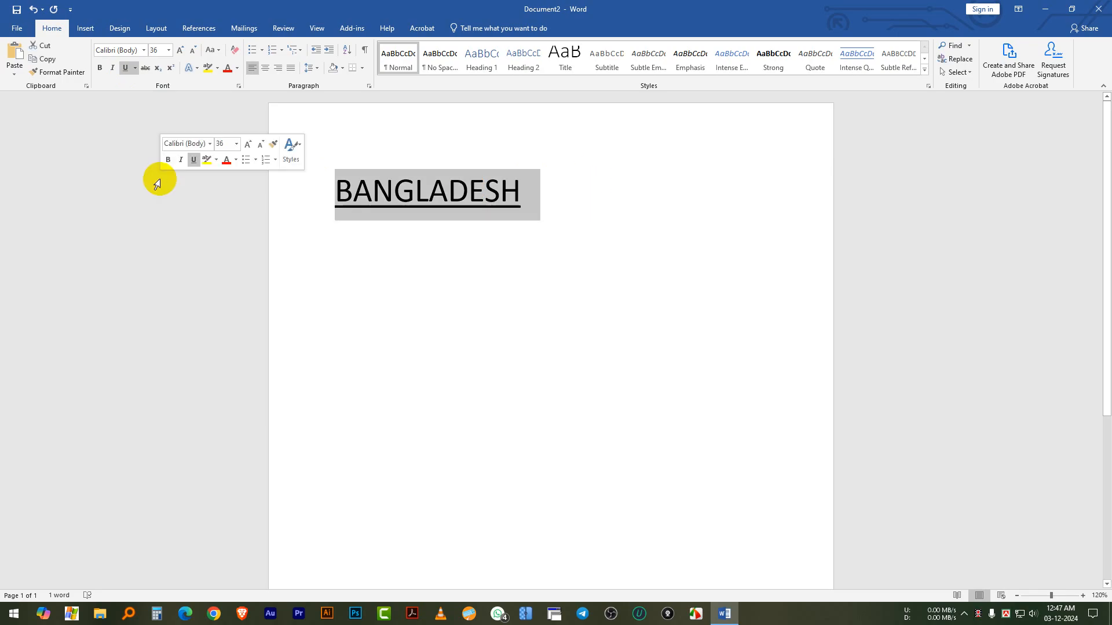
pyautogui.click(125, 69)
pyautogui.click(603, 203)
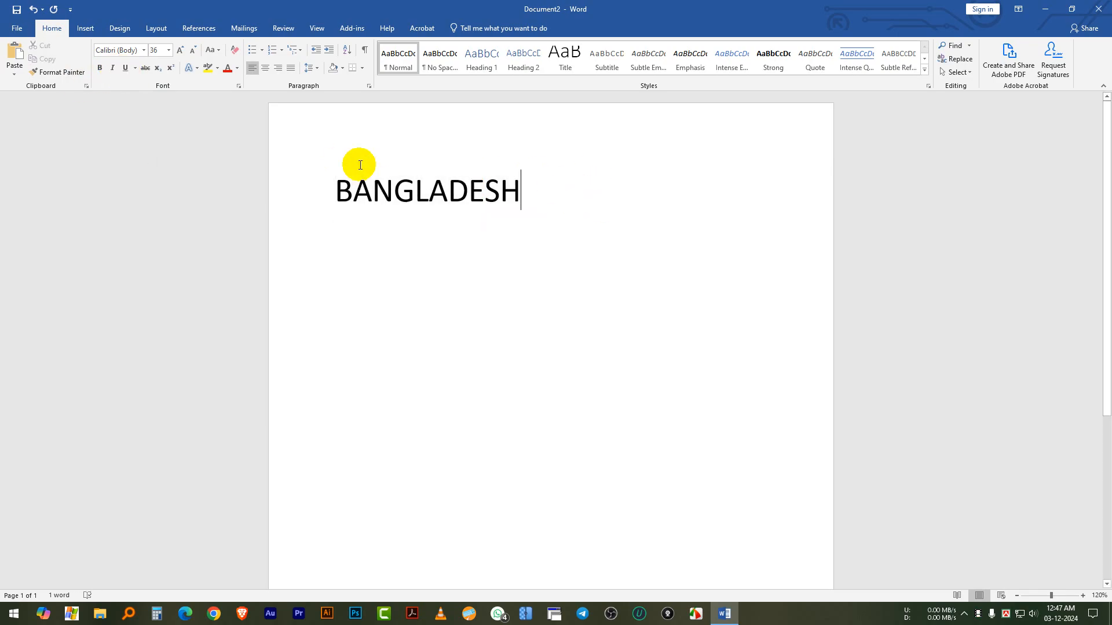
# Apply strikethrough to the word BANGLADESH and remove it again
pyautogui.click(146, 69)
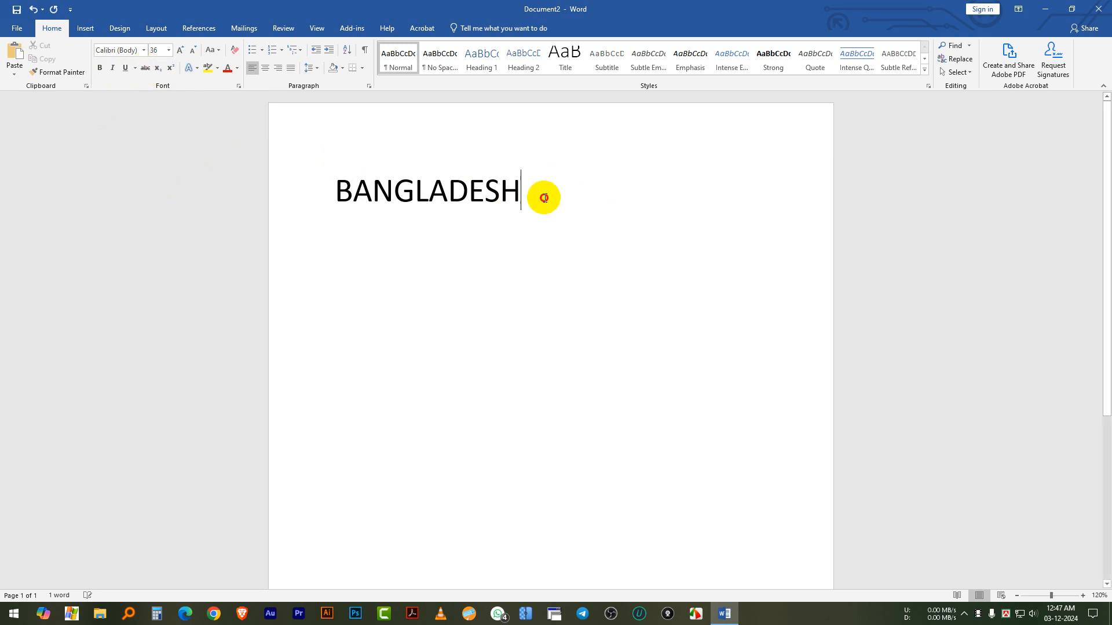
pyautogui.moveTo(541, 196); pyautogui.dragTo(293, 196)
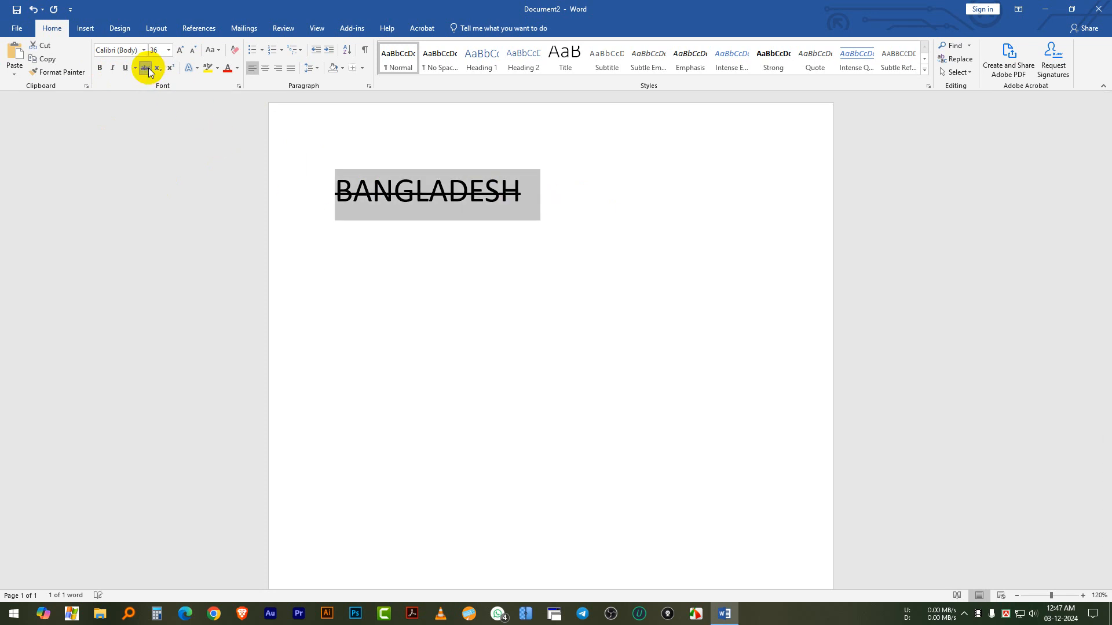
pyautogui.click(529, 196)
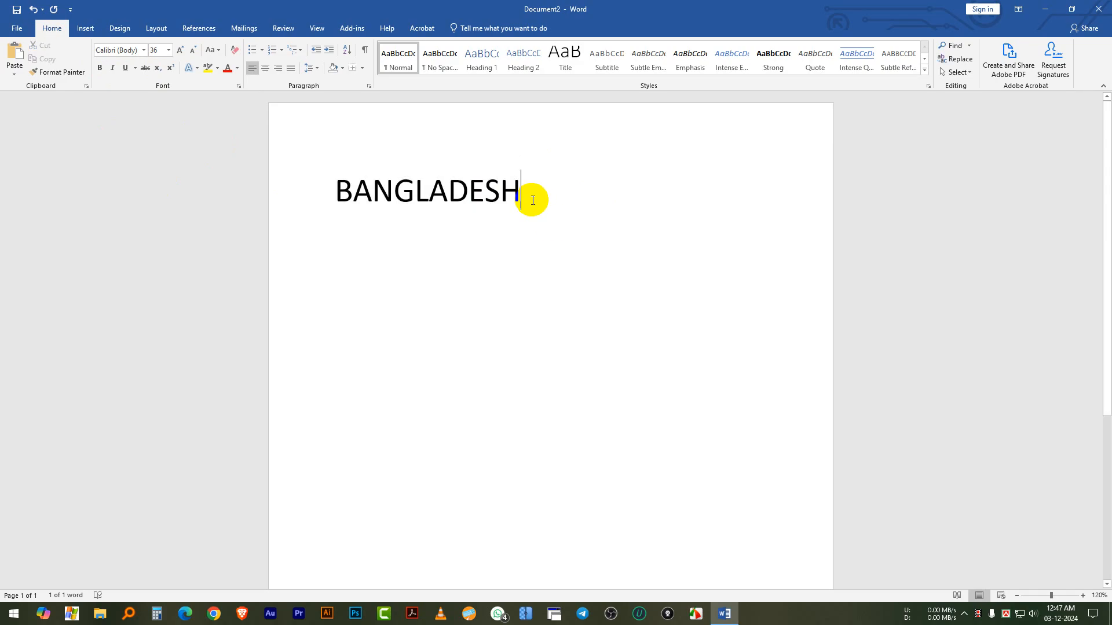
# Look through the text effect styles and the available bullet symbols without choosing any
pyautogui.click(159, 72)
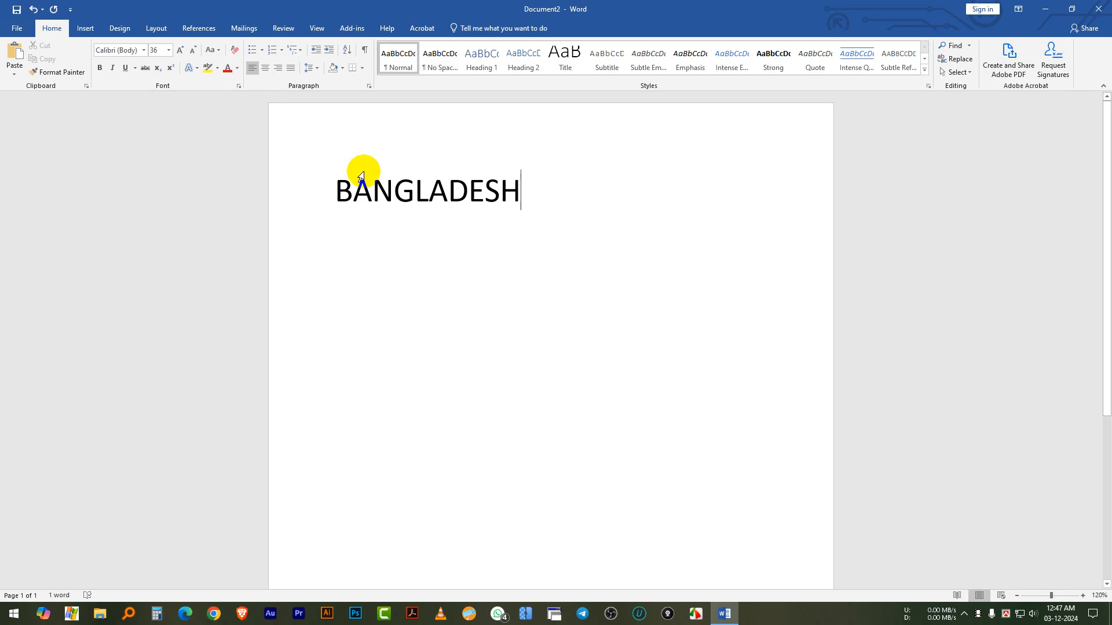
pyautogui.click(466, 180)
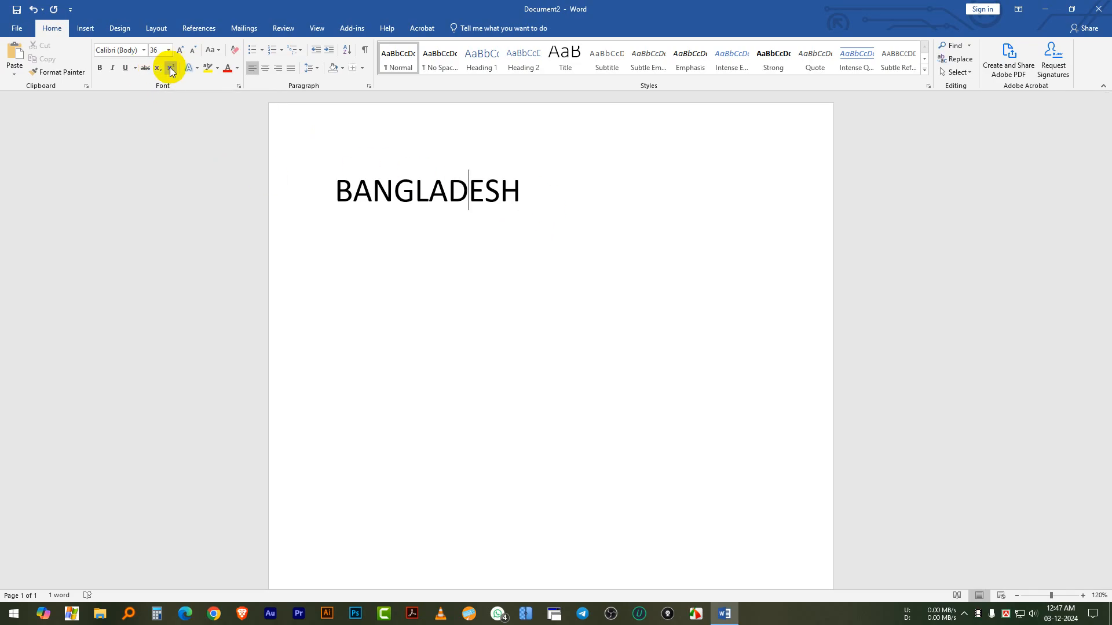
pyautogui.click(196, 68)
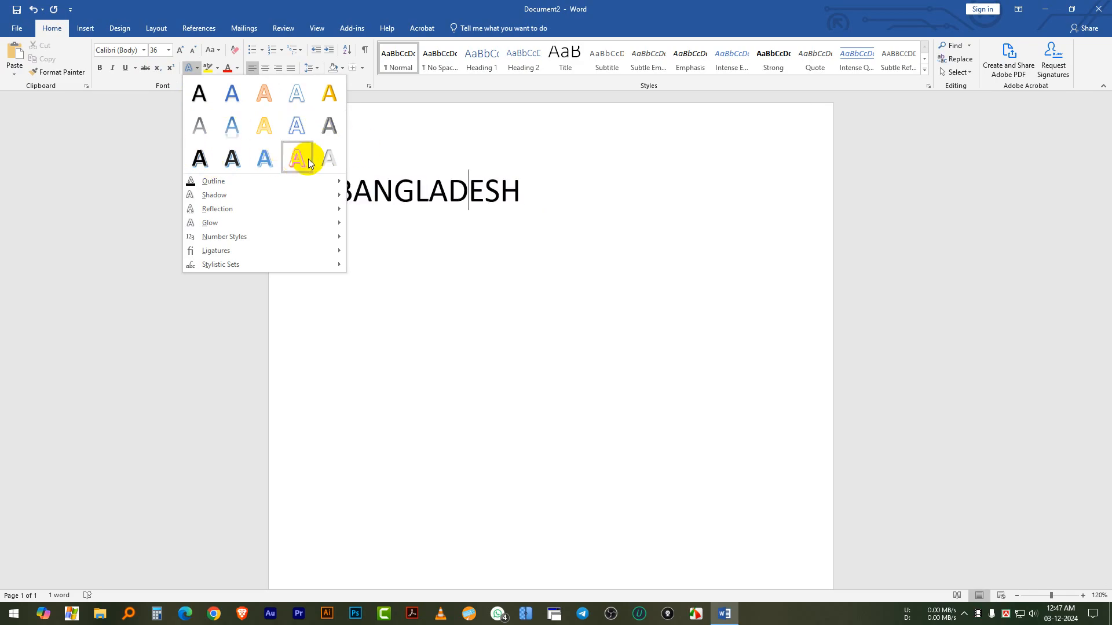
pyautogui.click(537, 176)
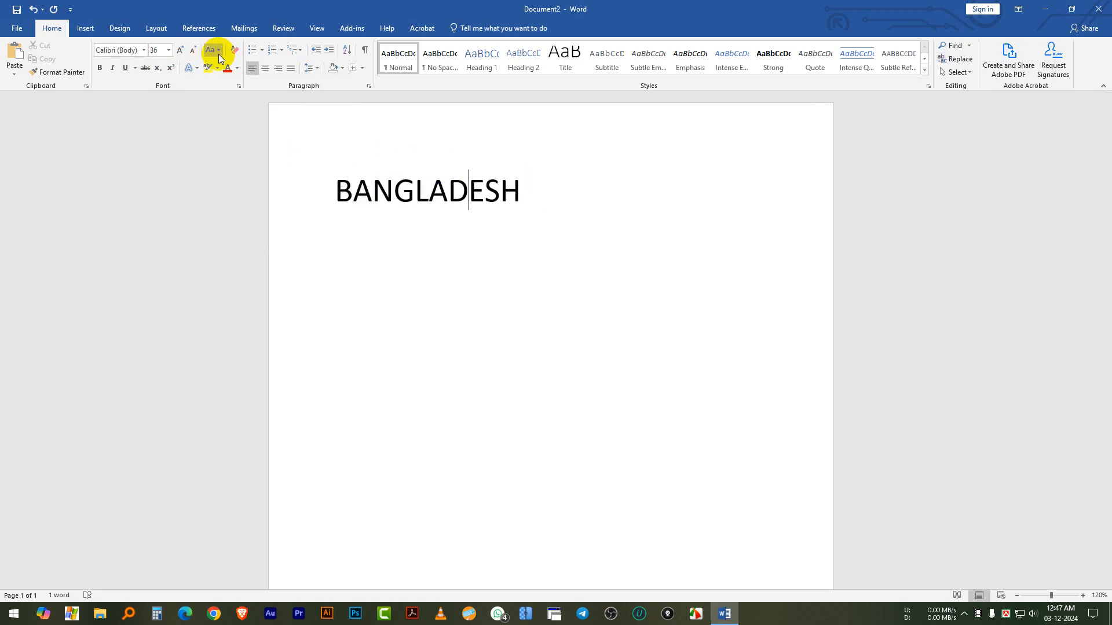
pyautogui.click(263, 51)
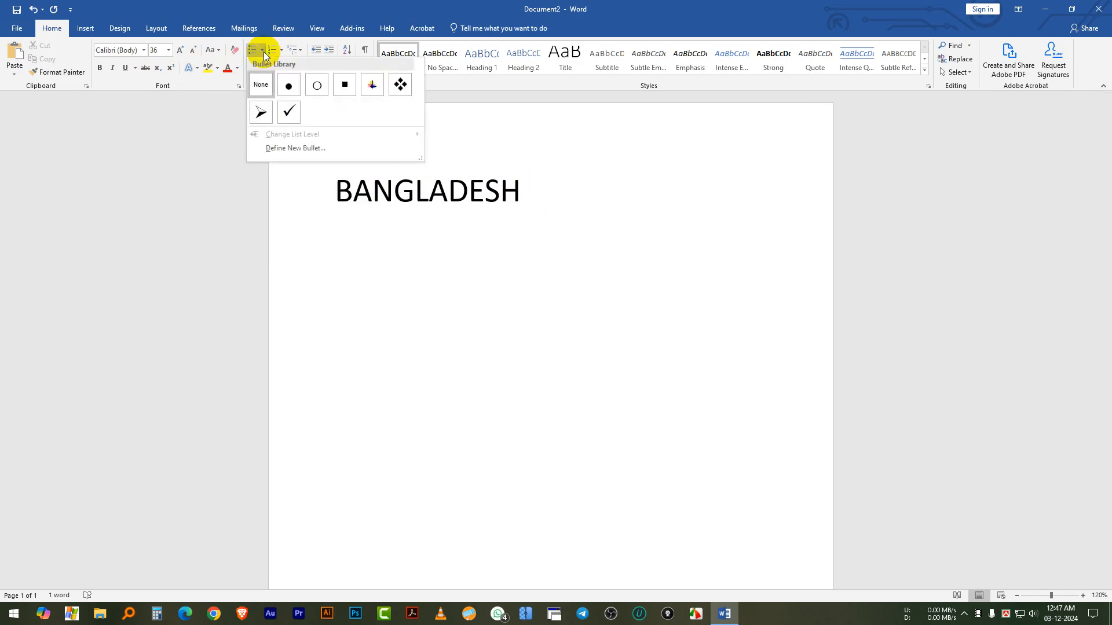
pyautogui.click(615, 214)
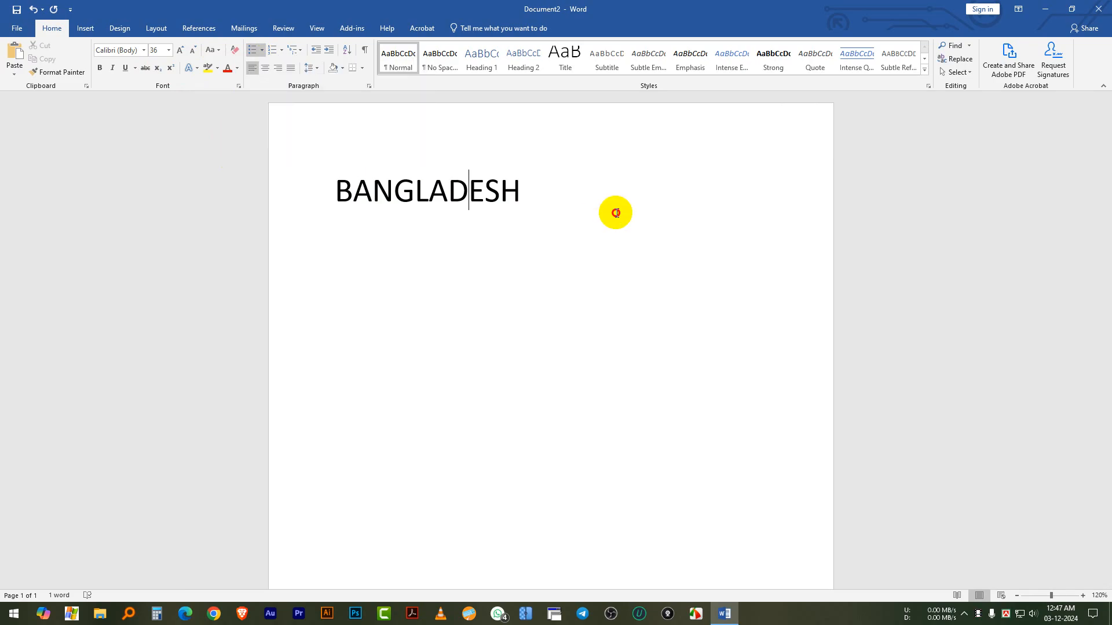
# Look through the bullet and numbering formats available for the word BANGLADESH without applying one
pyautogui.moveTo(581, 205); pyautogui.dragTo(277, 180)
pyautogui.click(261, 53)
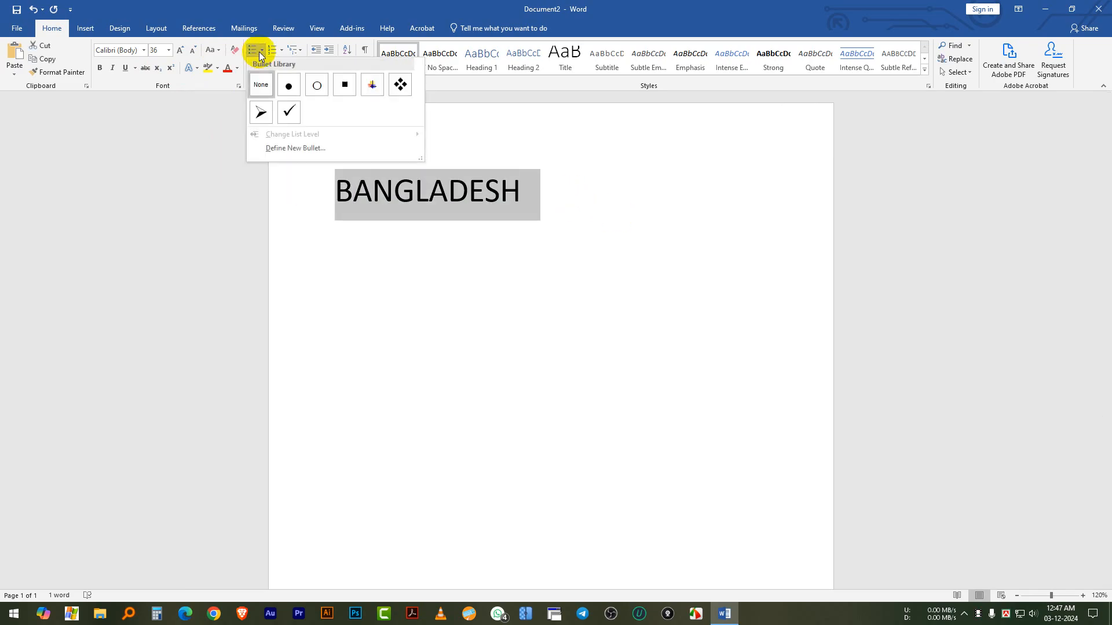
pyautogui.click(281, 50)
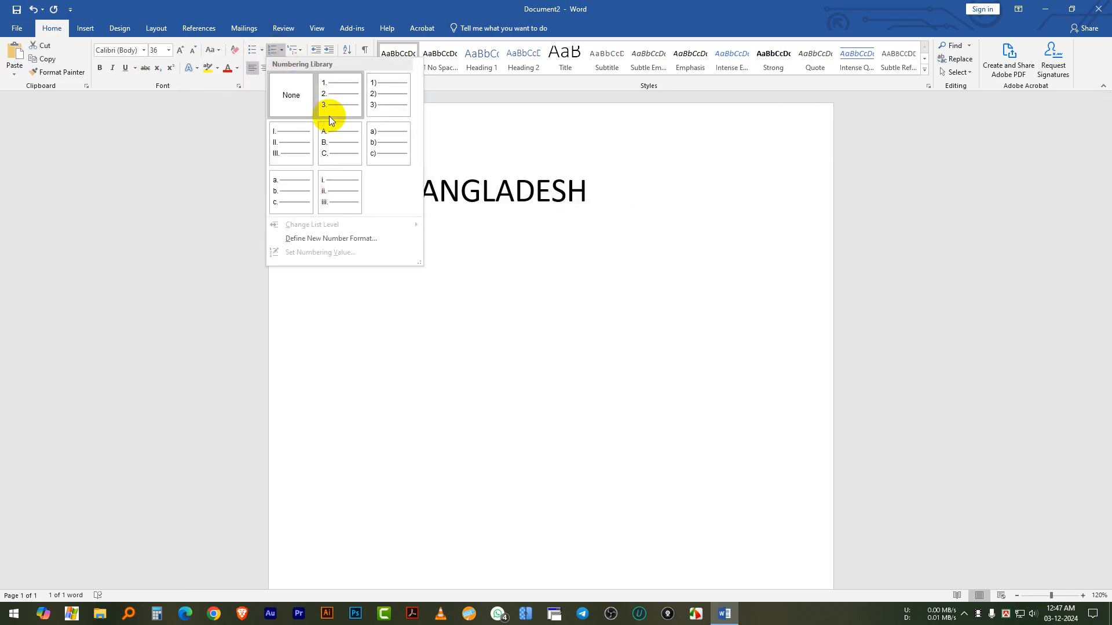
pyautogui.click(675, 258)
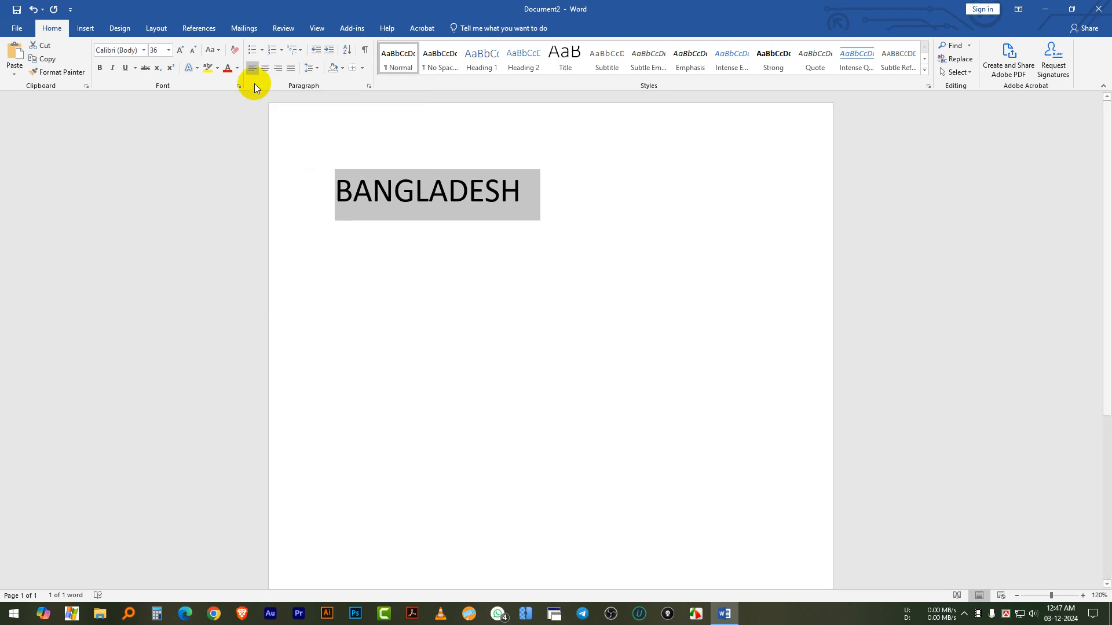
# Set the font color of the word BANGLADESH to a dark green theme color
pyautogui.click(236, 69)
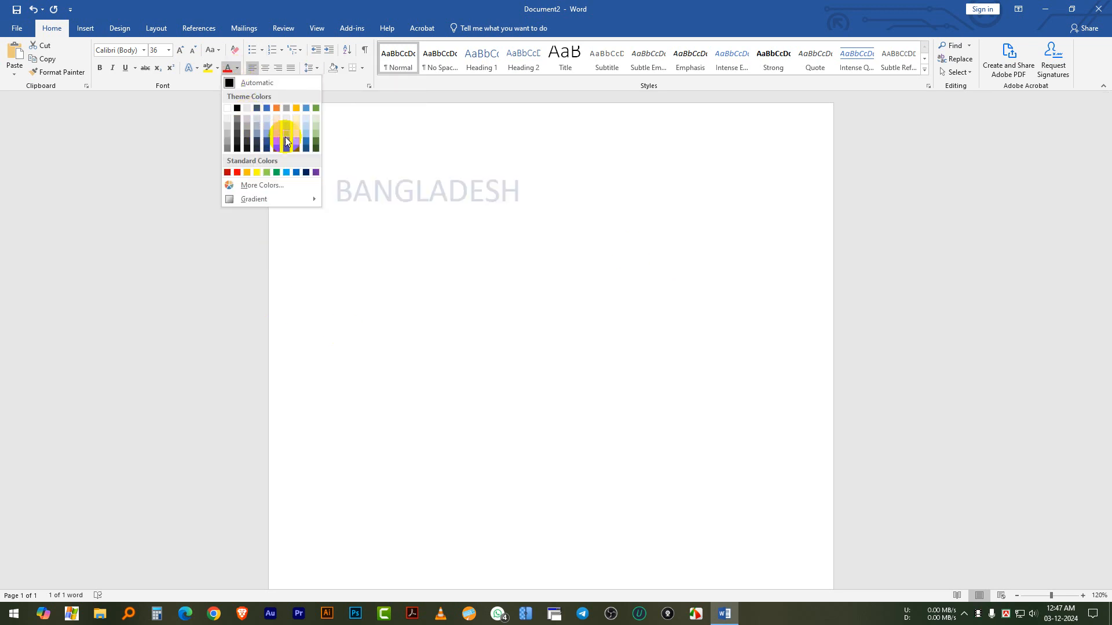
pyautogui.click(316, 145)
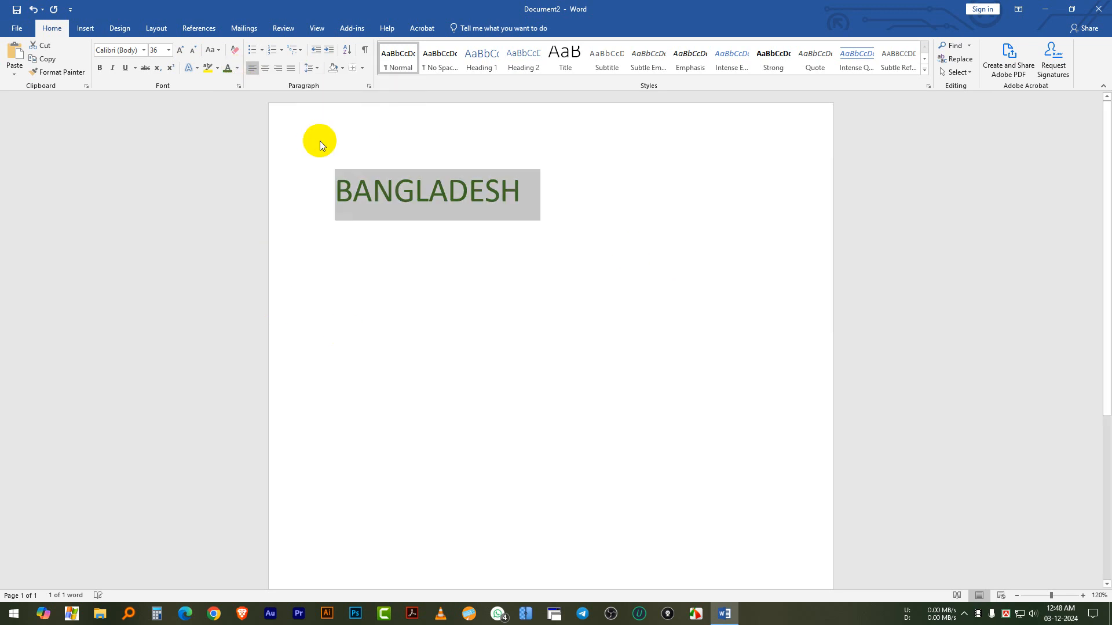
pyautogui.click(533, 166)
# Preview the text highlight colors on the word BANGLADESH without applying any
pyautogui.doubleClick(405, 191)
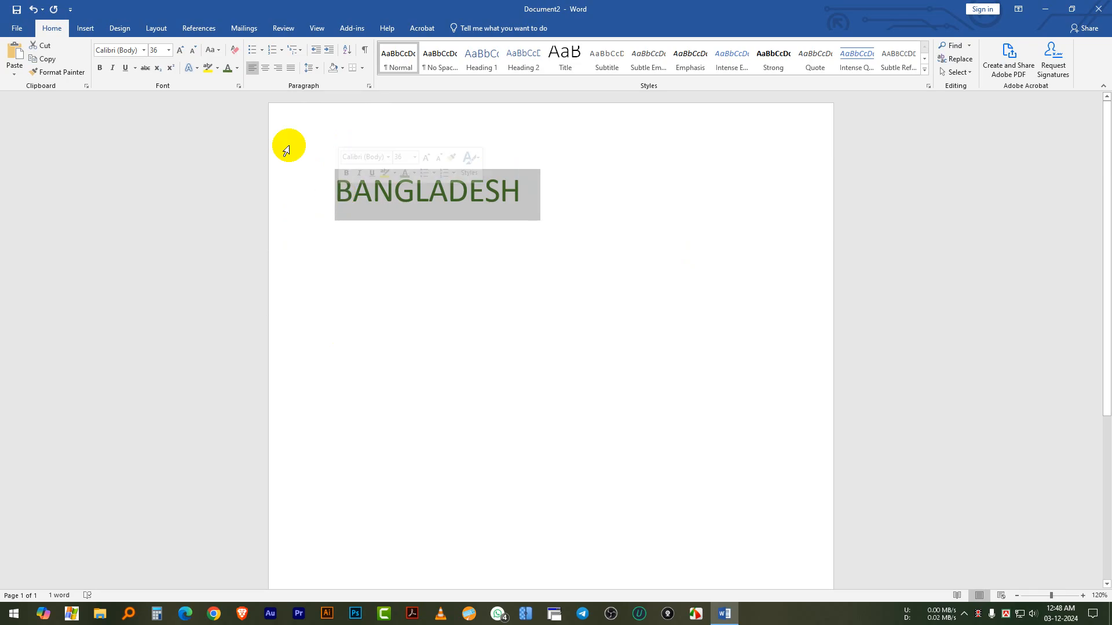
pyautogui.click(218, 69)
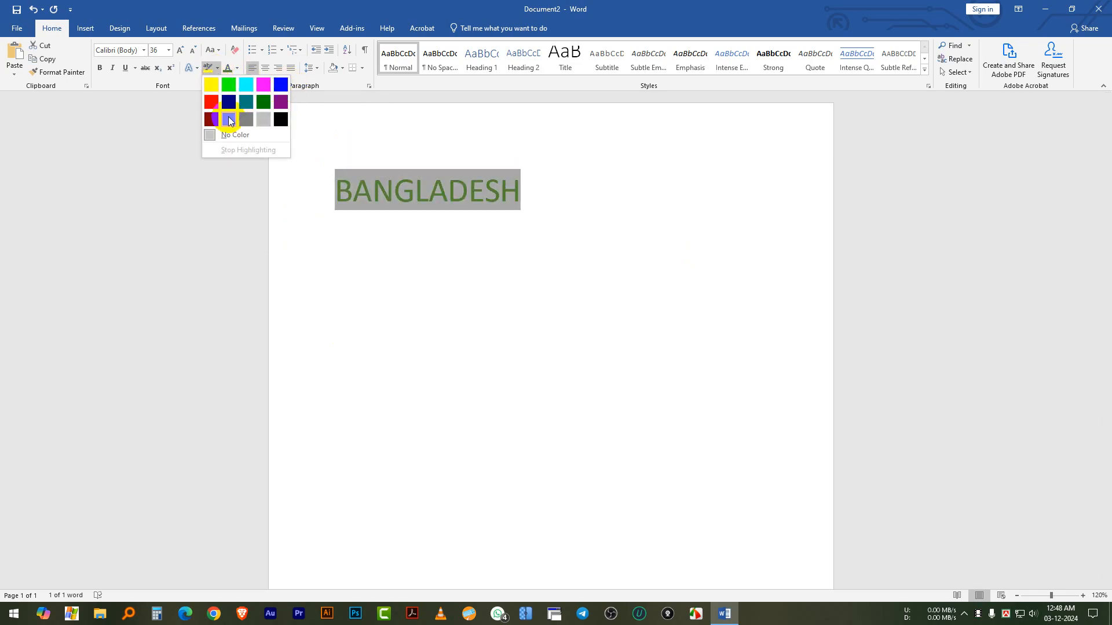
pyautogui.press('Escape')
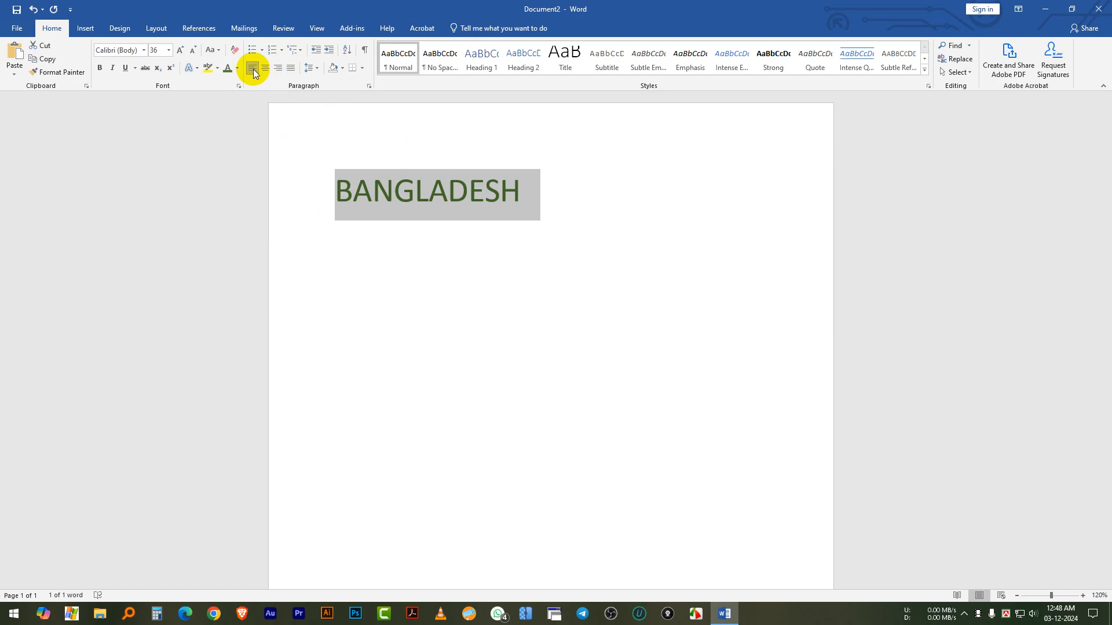
# Try out the paragraph alignments on the word BANGLADESH, including right and center, and return it to left alignment
pyautogui.click(432, 189)
pyautogui.moveTo(520, 191); pyautogui.dragTo(333, 186)
pyautogui.click(385, 206)
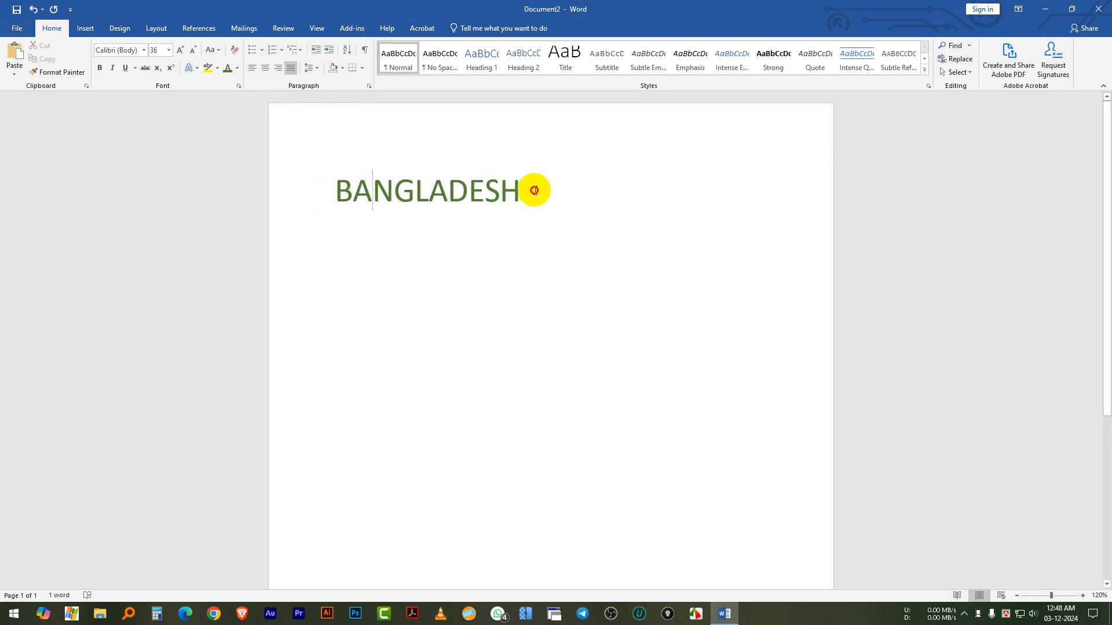
pyautogui.moveTo(534, 190); pyautogui.dragTo(310, 193)
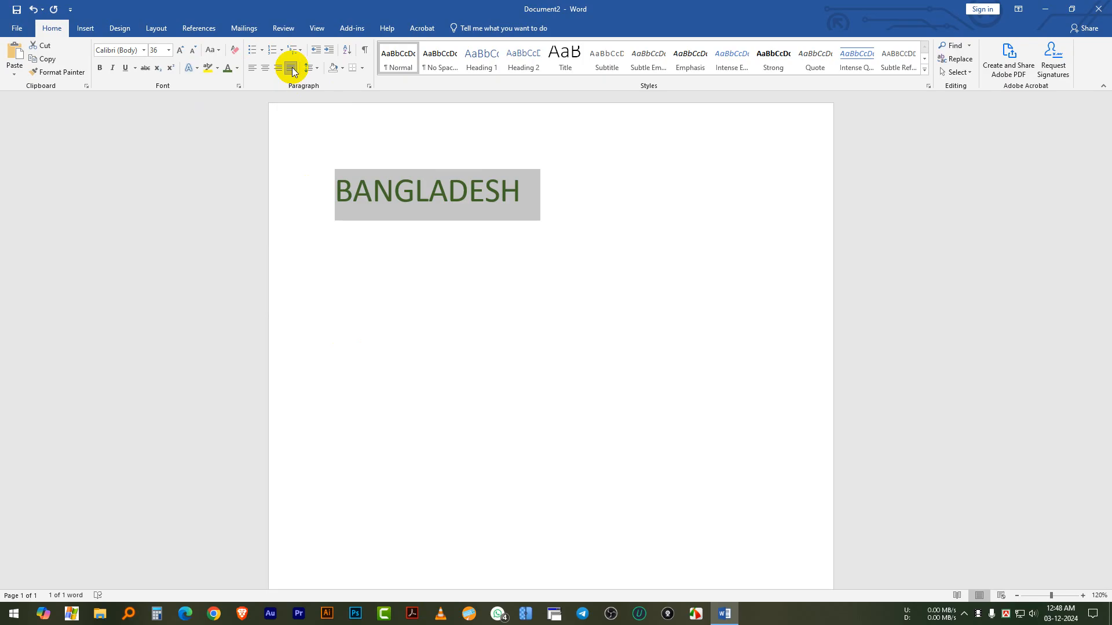
pyautogui.click(251, 69)
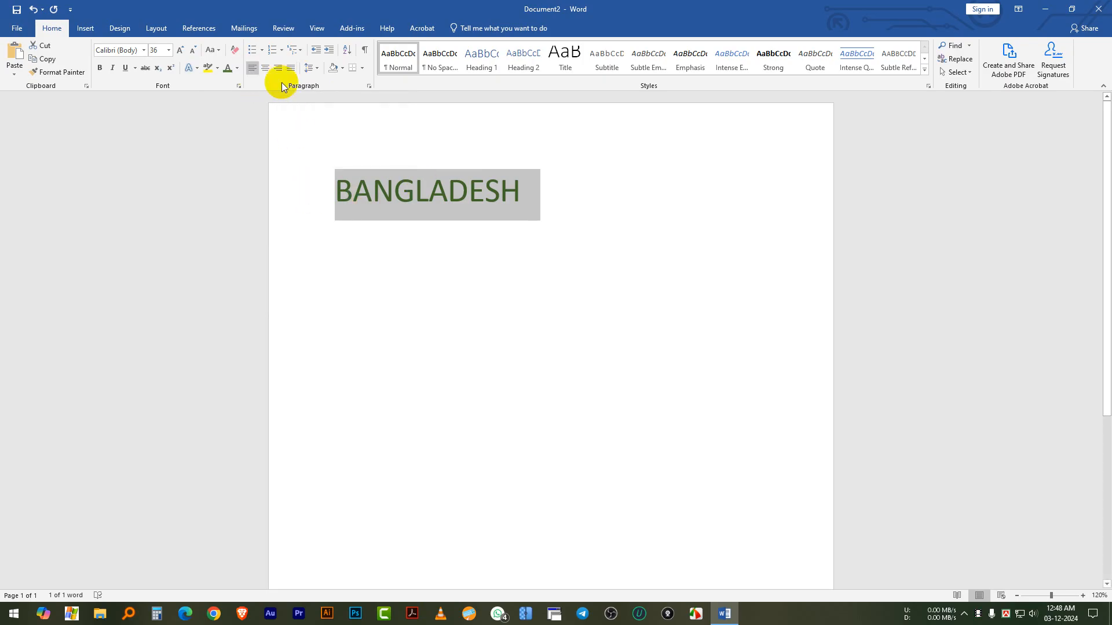
pyautogui.click(278, 69)
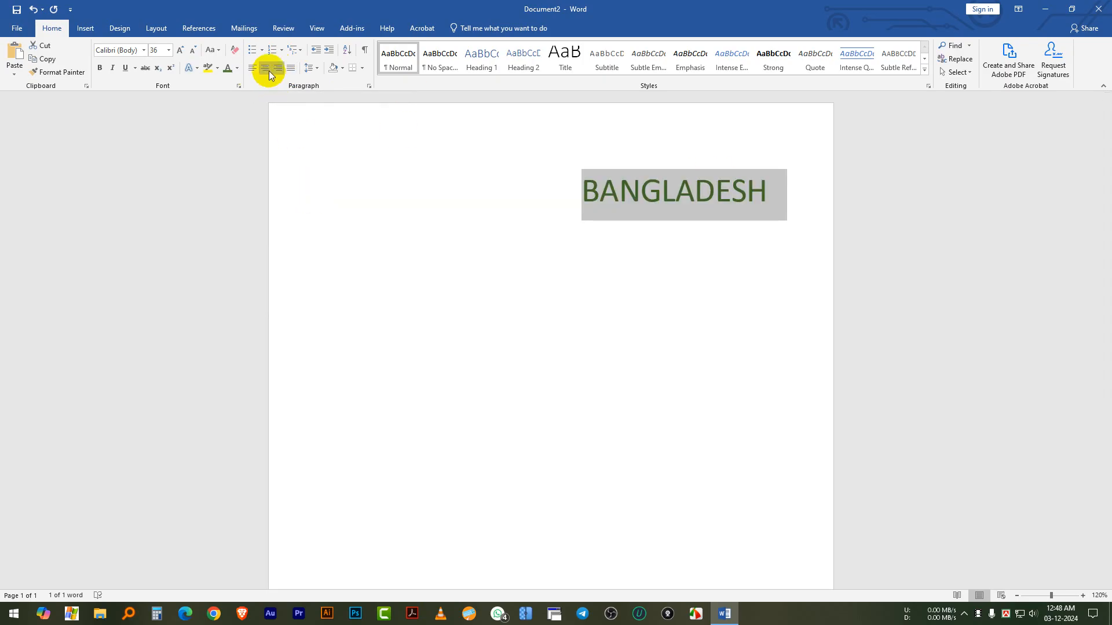
pyautogui.click(265, 69)
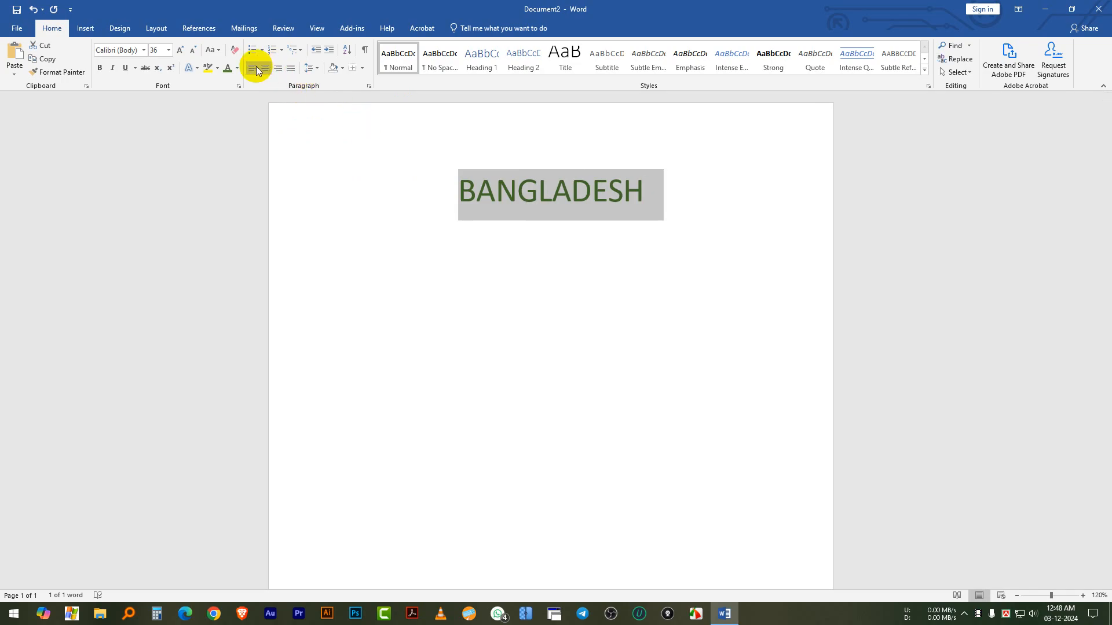
pyautogui.click(256, 69)
# Add a second line reading BANGLADESH below the first one
pyautogui.click(316, 71)
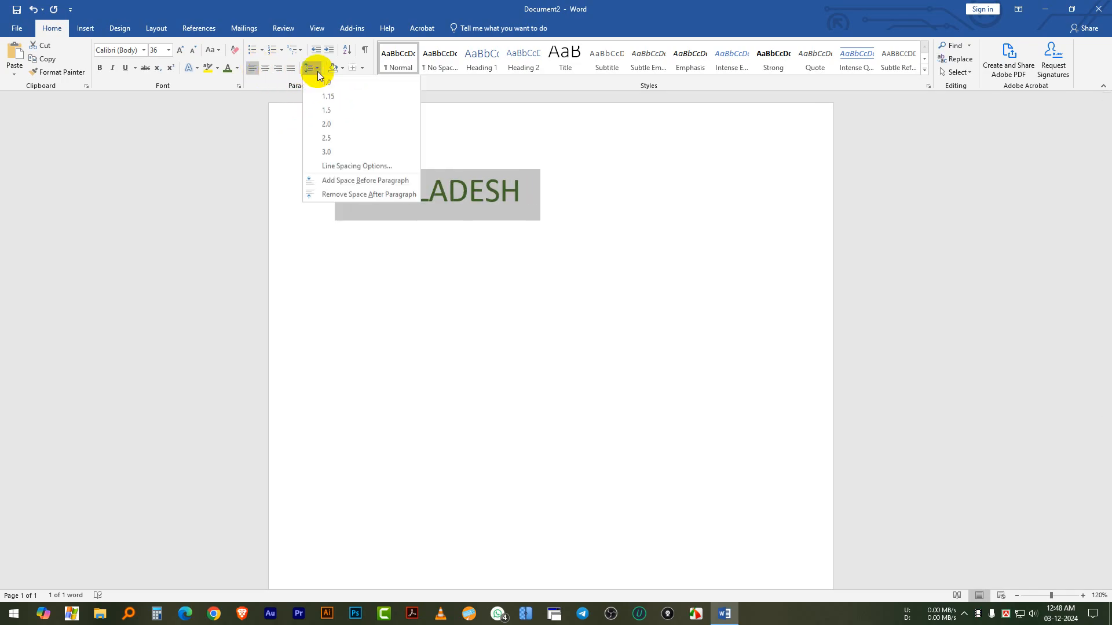
pyautogui.click(508, 197)
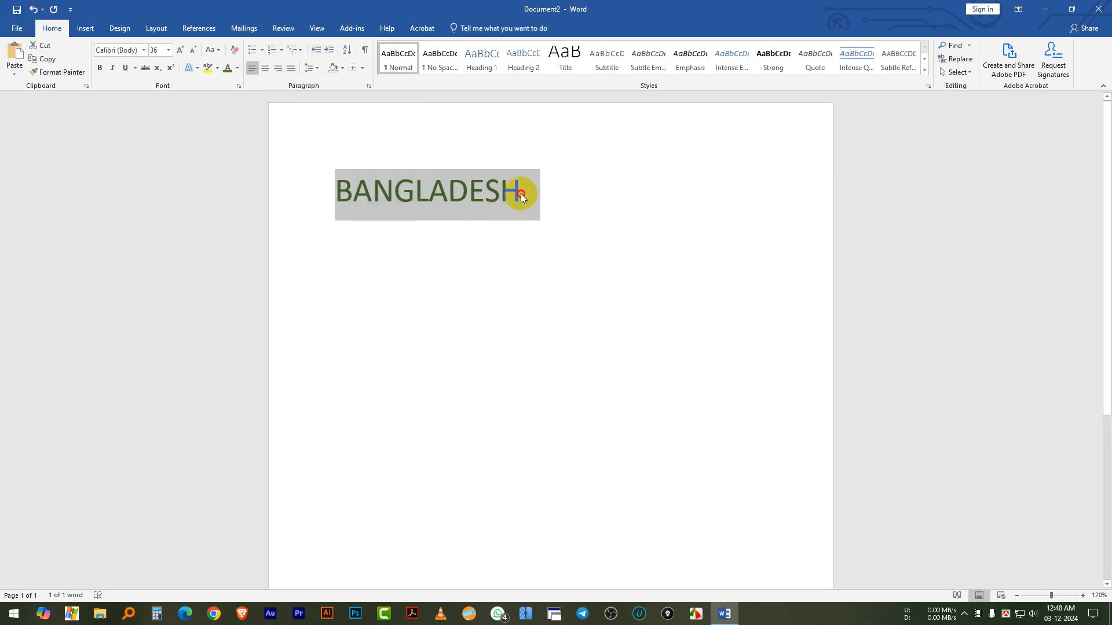
pyautogui.click(520, 193)
pyautogui.press('Return')
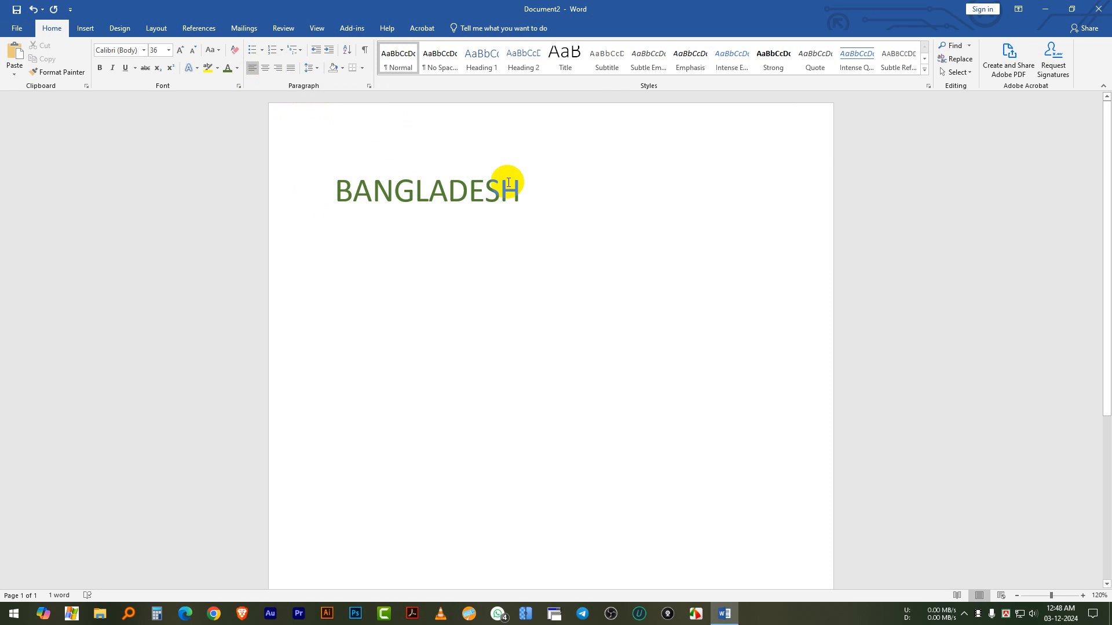
pyautogui.write('BANGLADESH')
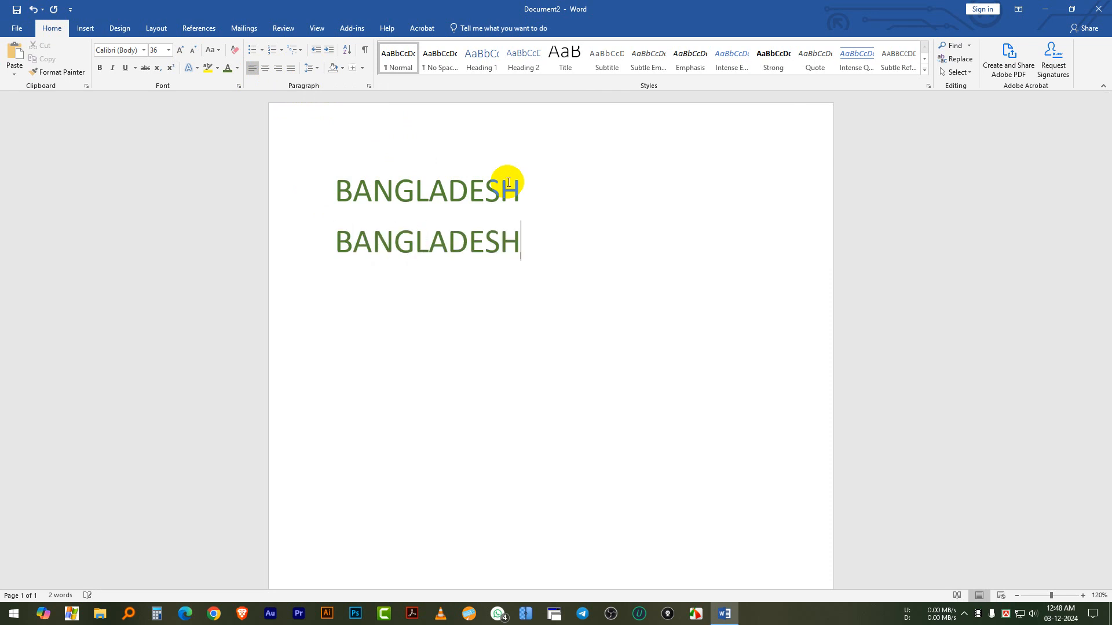
# Set the line spacing of both BANGLADESH lines to 1.0
pyautogui.click(392, 194)
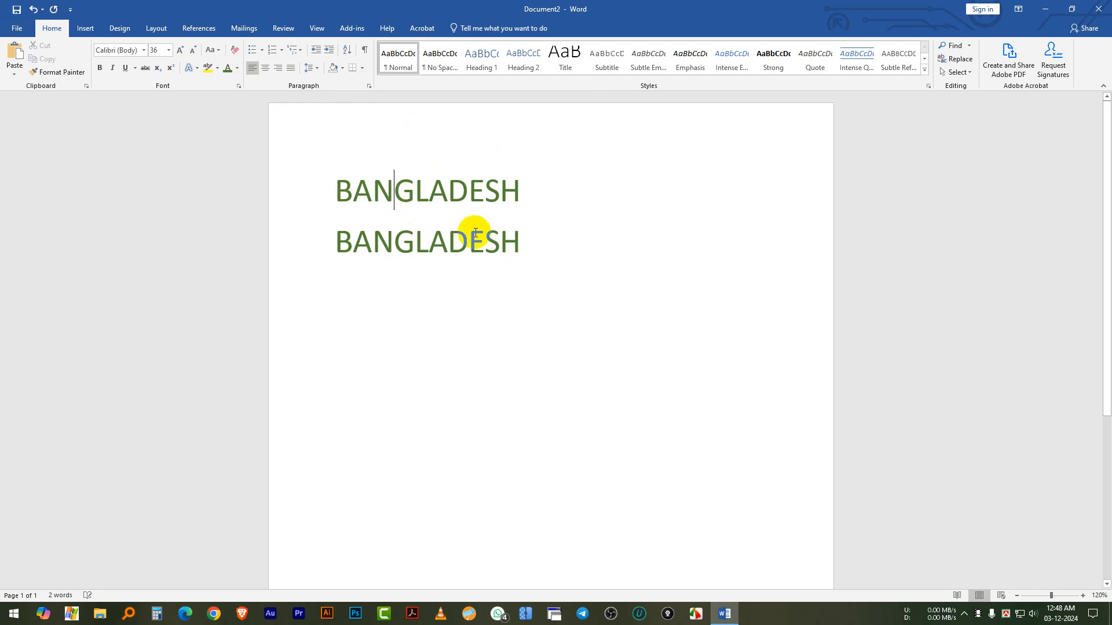
pyautogui.moveTo(536, 246); pyautogui.dragTo(286, 179)
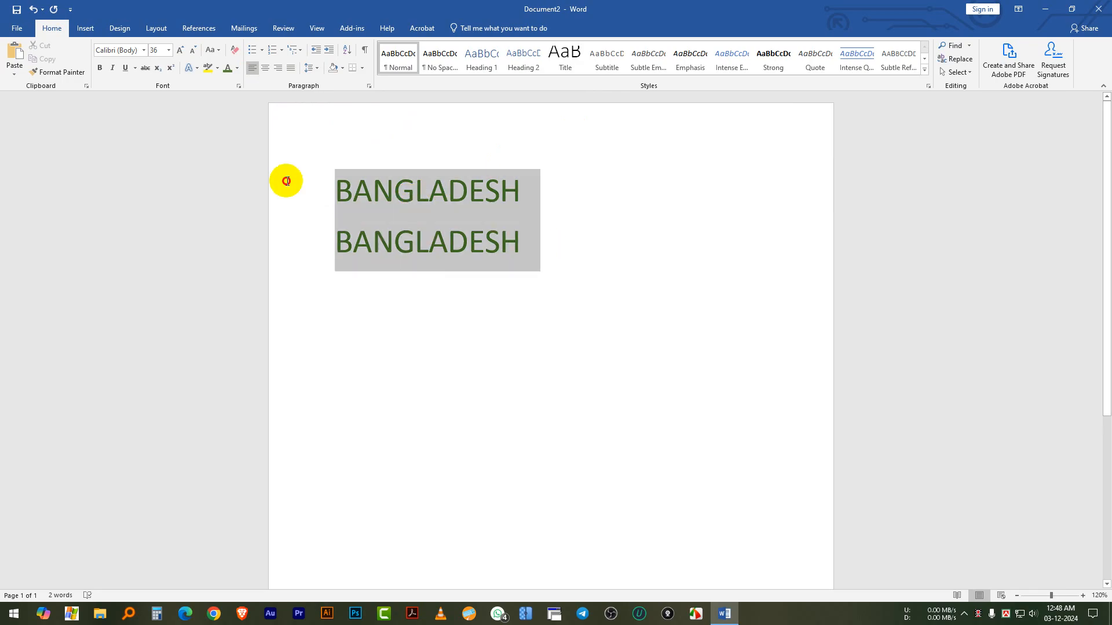
pyautogui.click(319, 69)
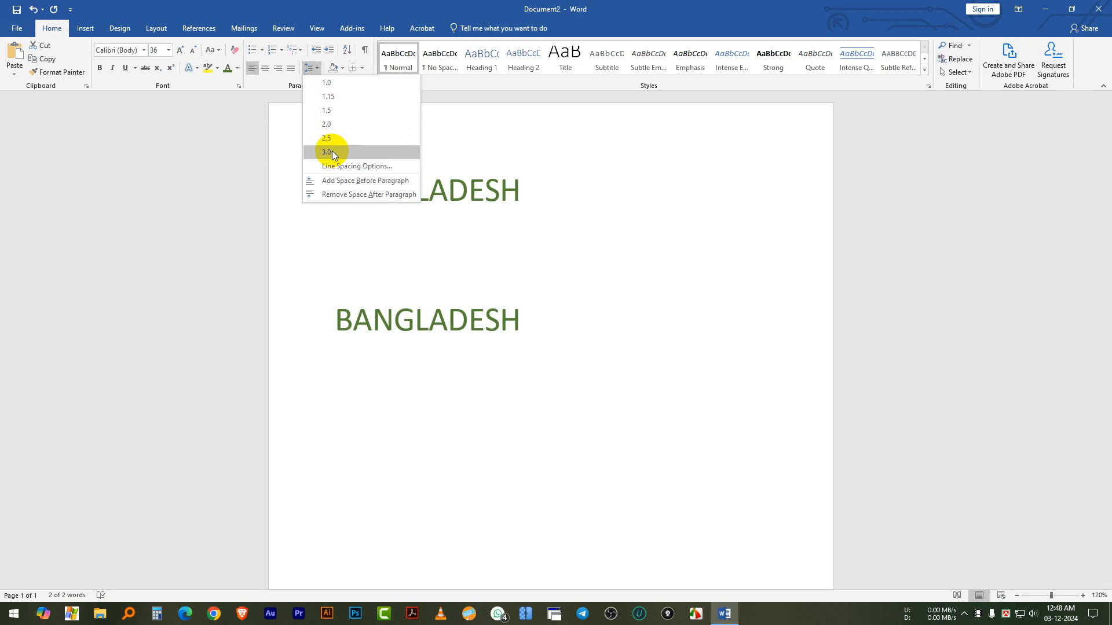
pyautogui.click(329, 82)
pyautogui.click(556, 222)
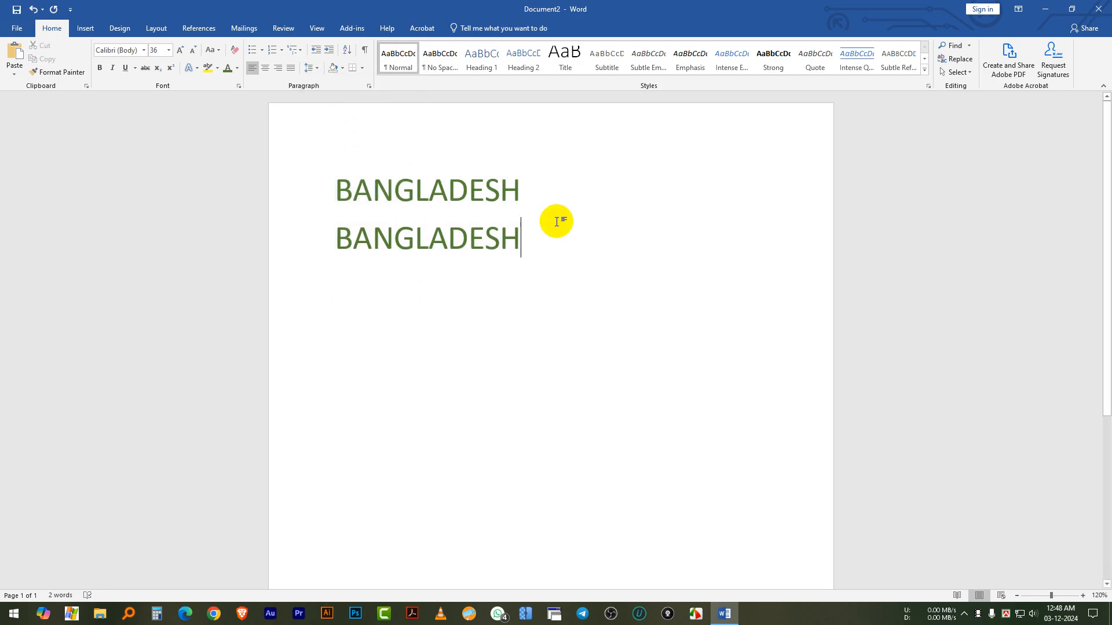
# Preview the paragraph shading colors and border types on the second BANGLADESH line without applying any
pyautogui.click(342, 67)
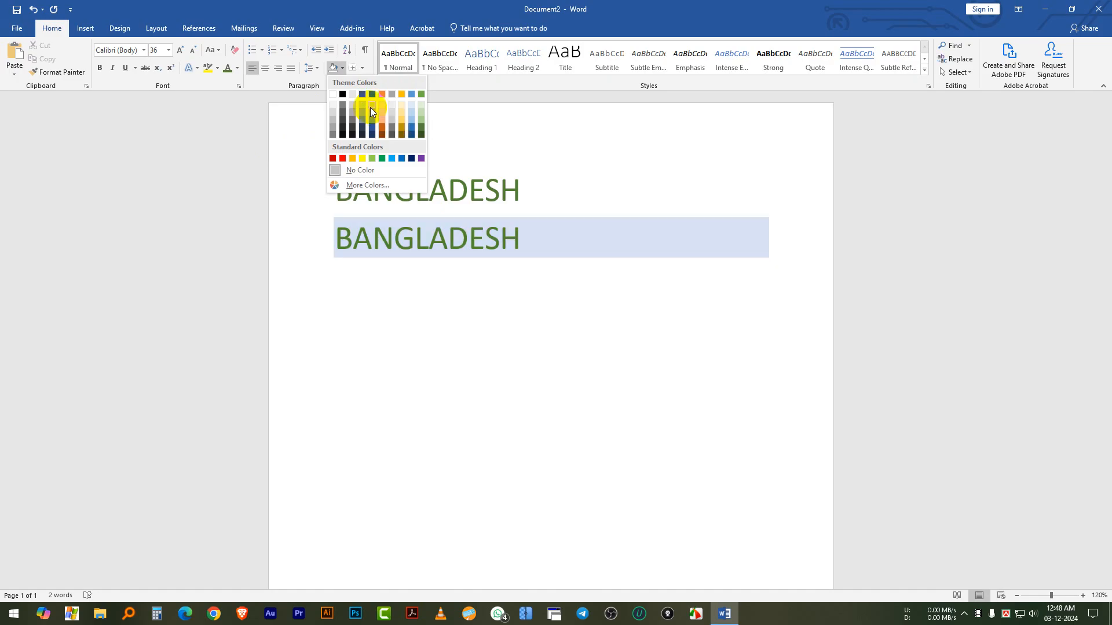
pyautogui.click(363, 68)
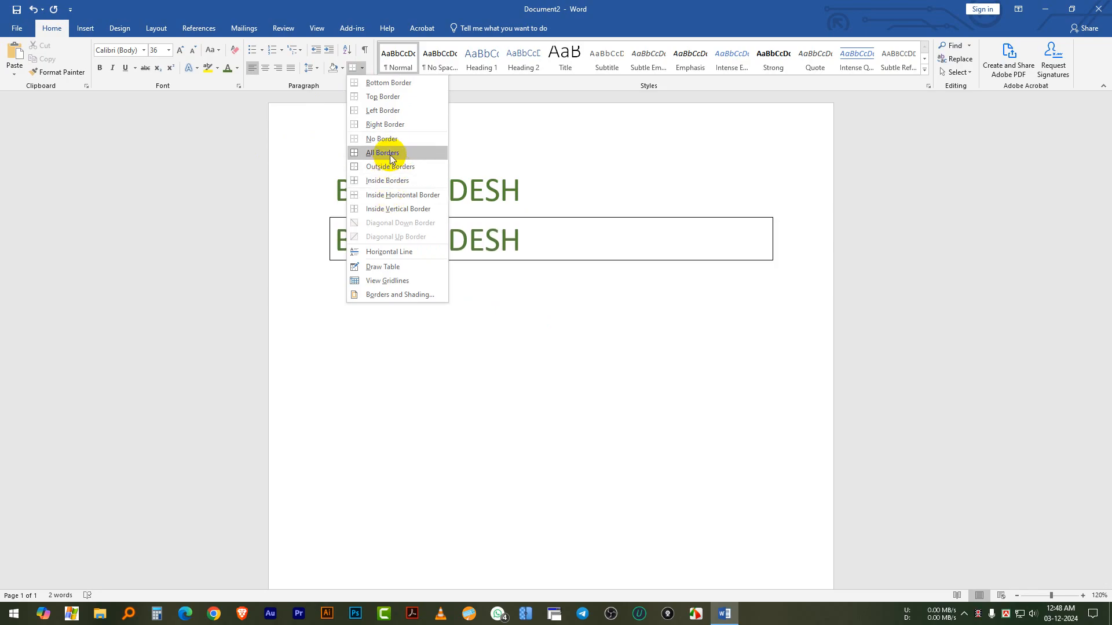
pyautogui.click(671, 208)
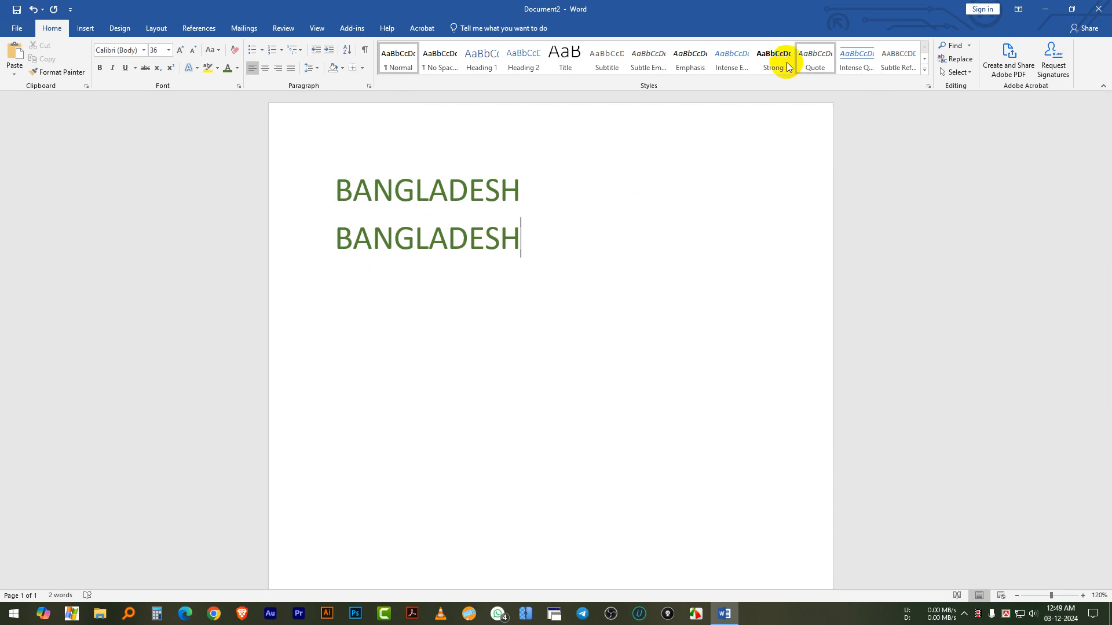
pyautogui.click(662, 173)
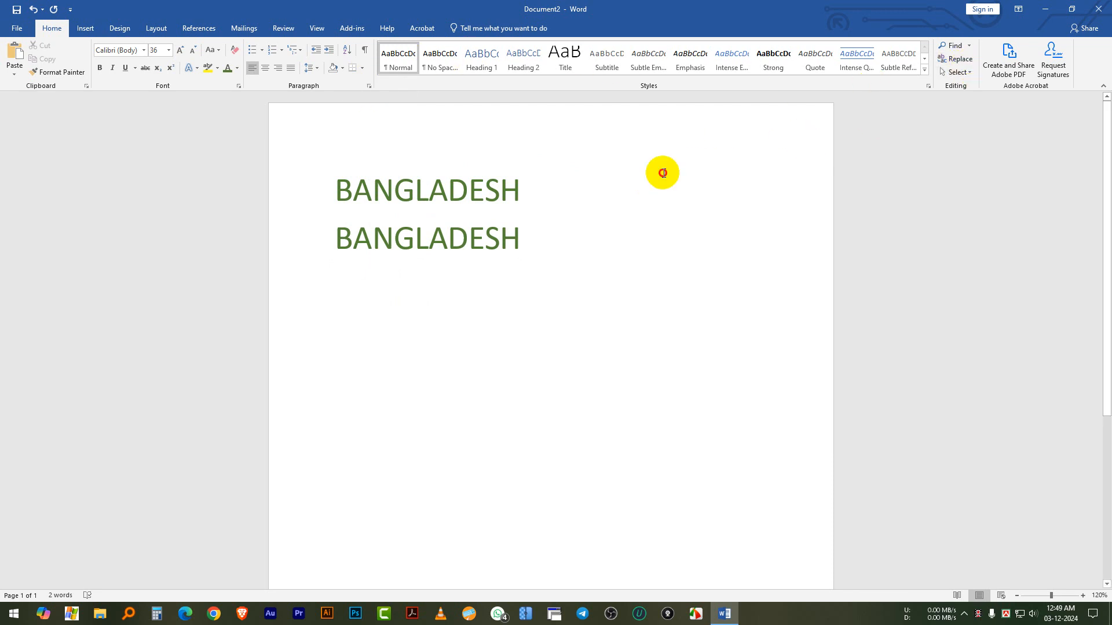
# Show the Find options and the document search in the Navigation pane, and close the pane without searching
pyautogui.click(968, 46)
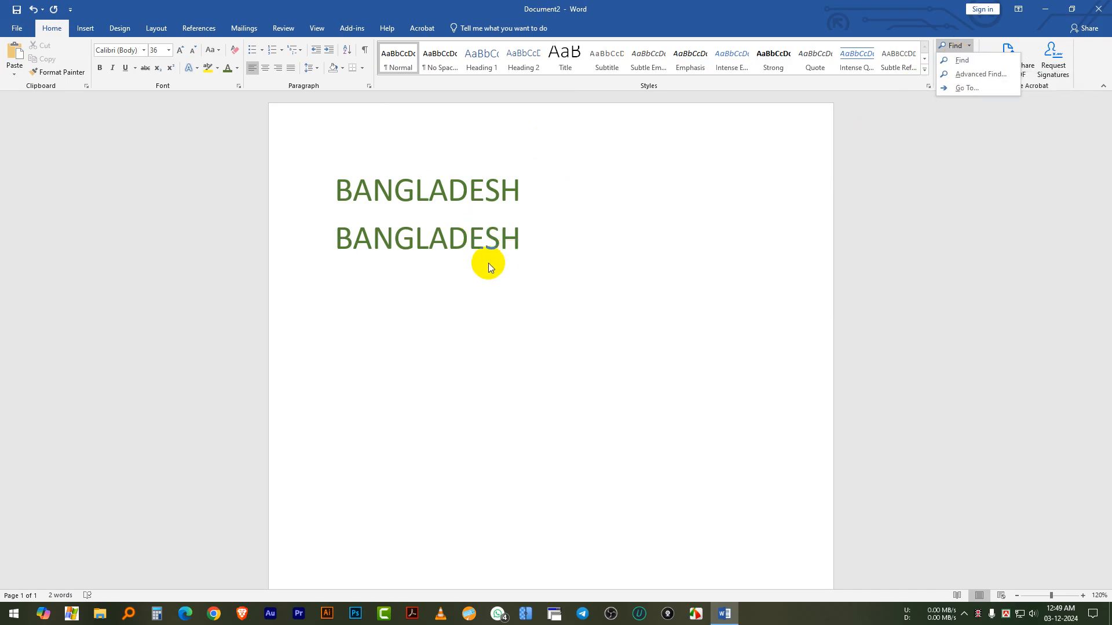
pyautogui.click(412, 239)
pyautogui.click(393, 237)
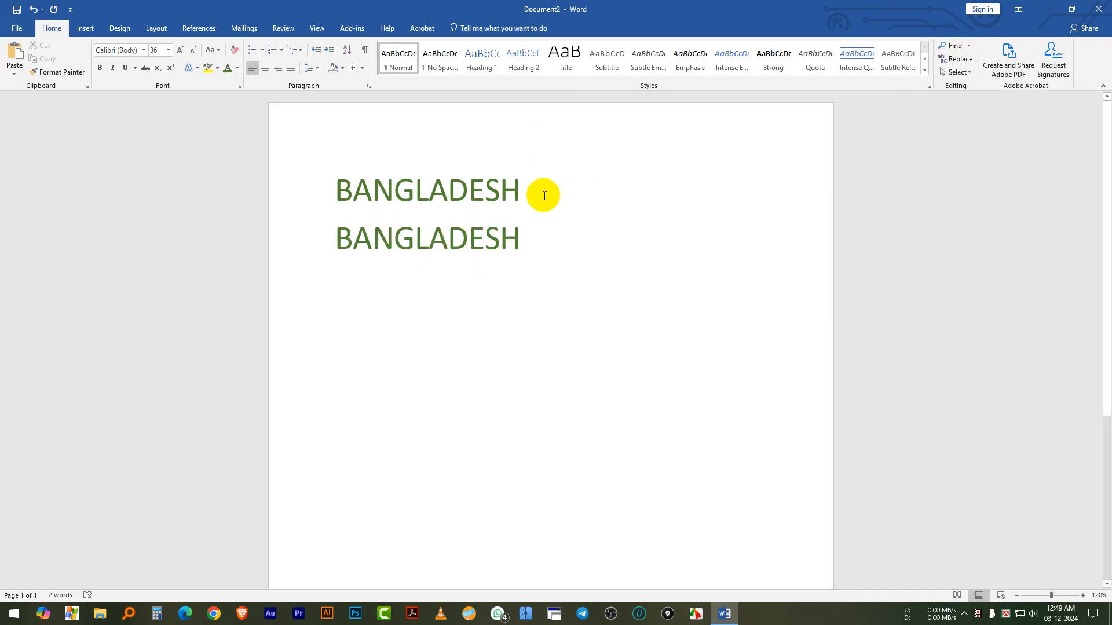
pyautogui.click(952, 45)
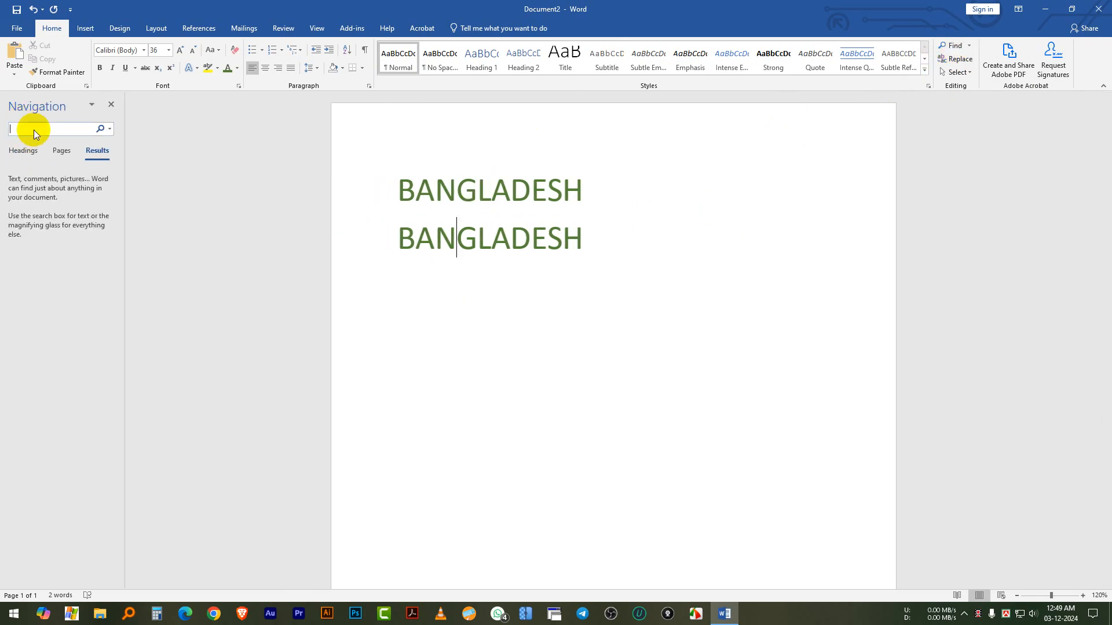
pyautogui.click(601, 192)
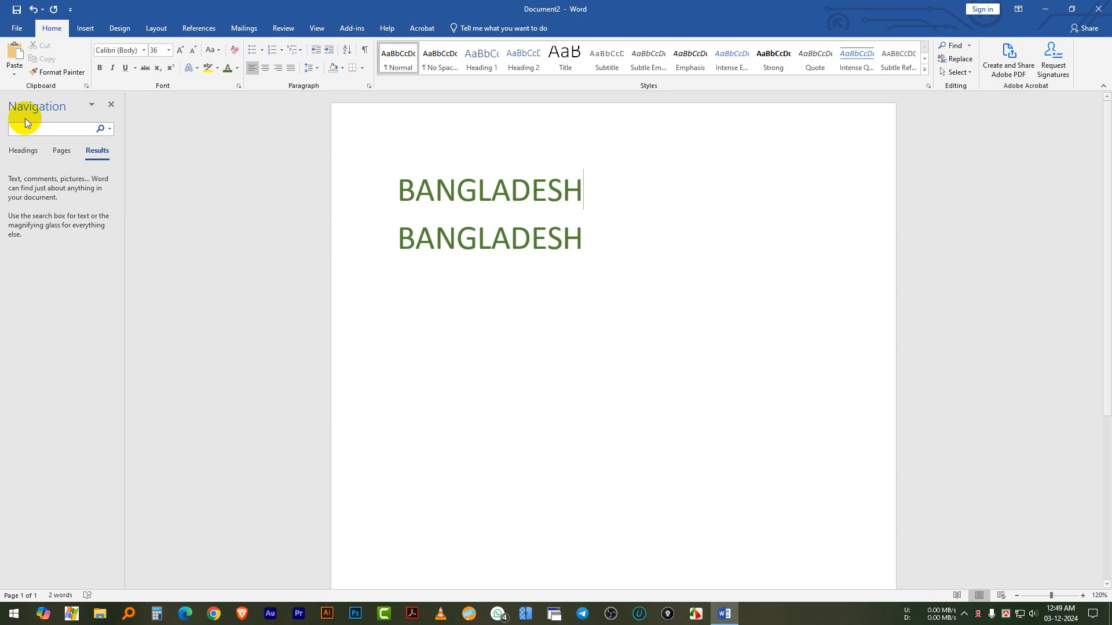
pyautogui.click(111, 104)
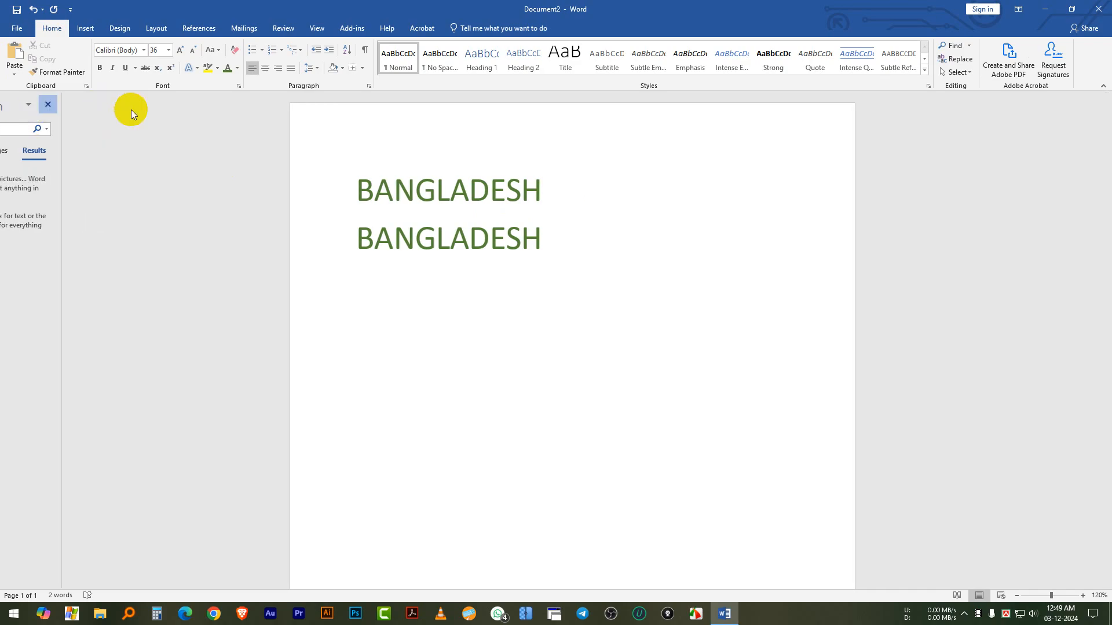
# Look over the insertable elements and browse the Pictures folder for an image, closing it without inserting anything
pyautogui.click(91, 25)
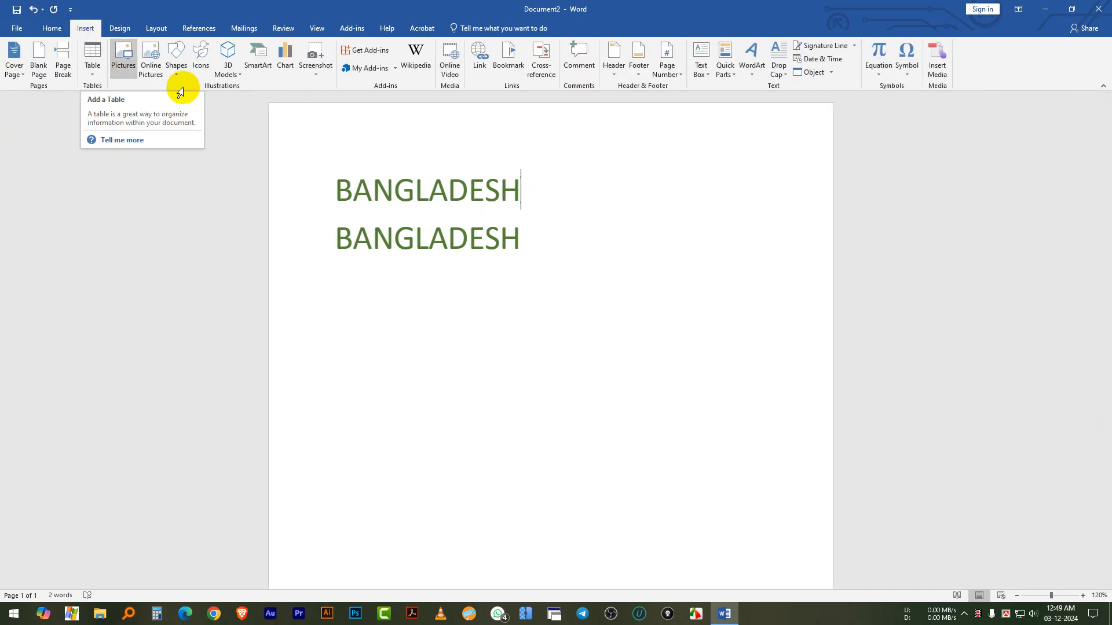
pyautogui.click(558, 222)
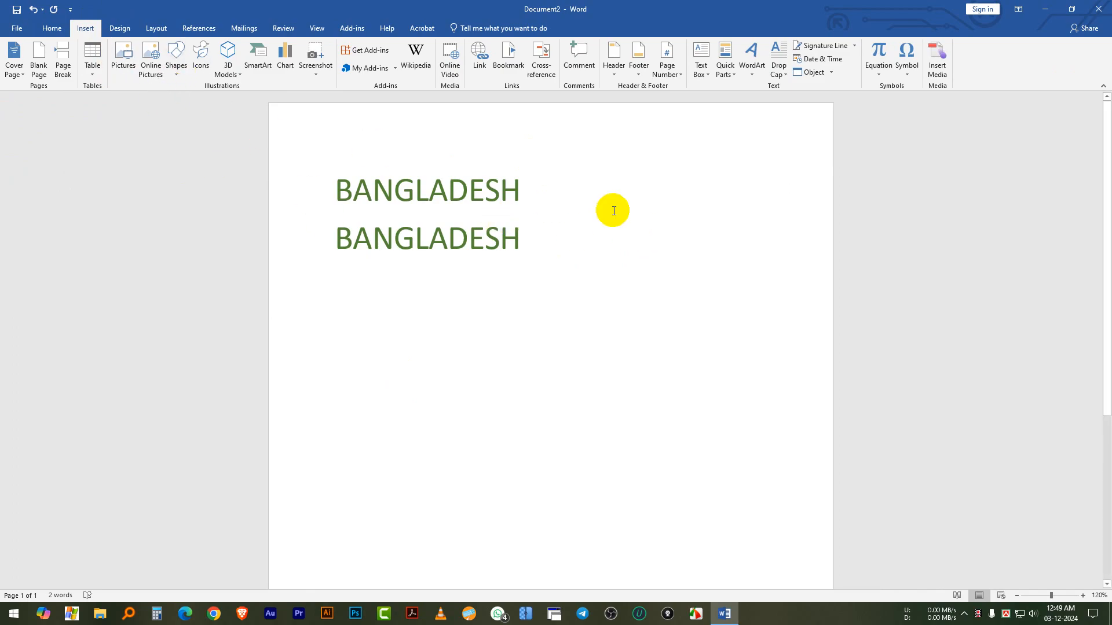
pyautogui.click(614, 208)
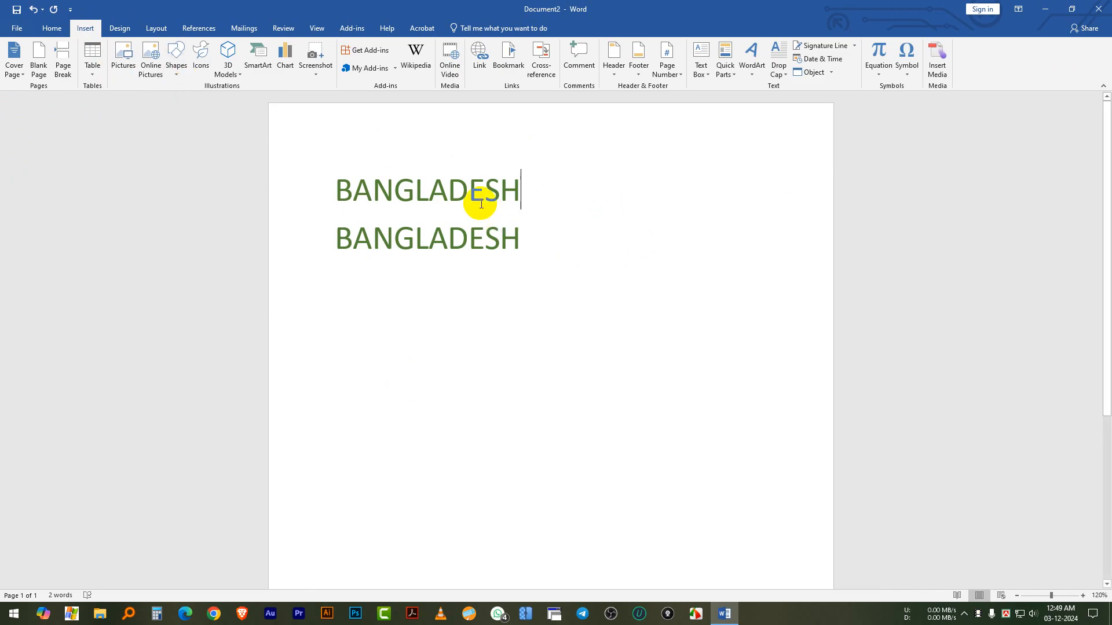
pyautogui.click(121, 56)
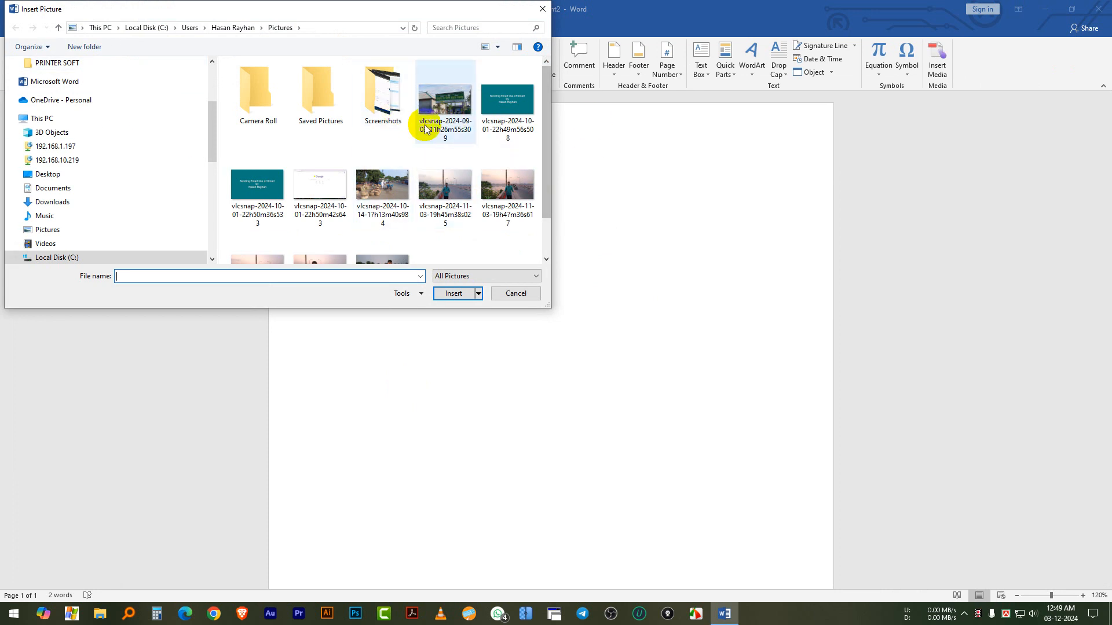
pyautogui.click(542, 9)
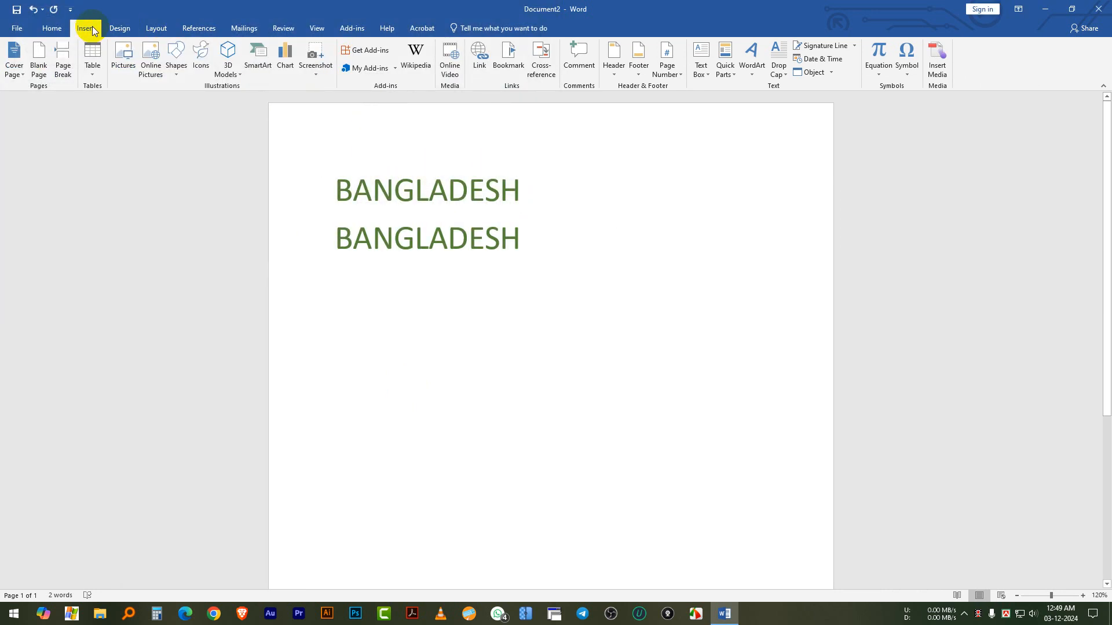
pyautogui.click(121, 58)
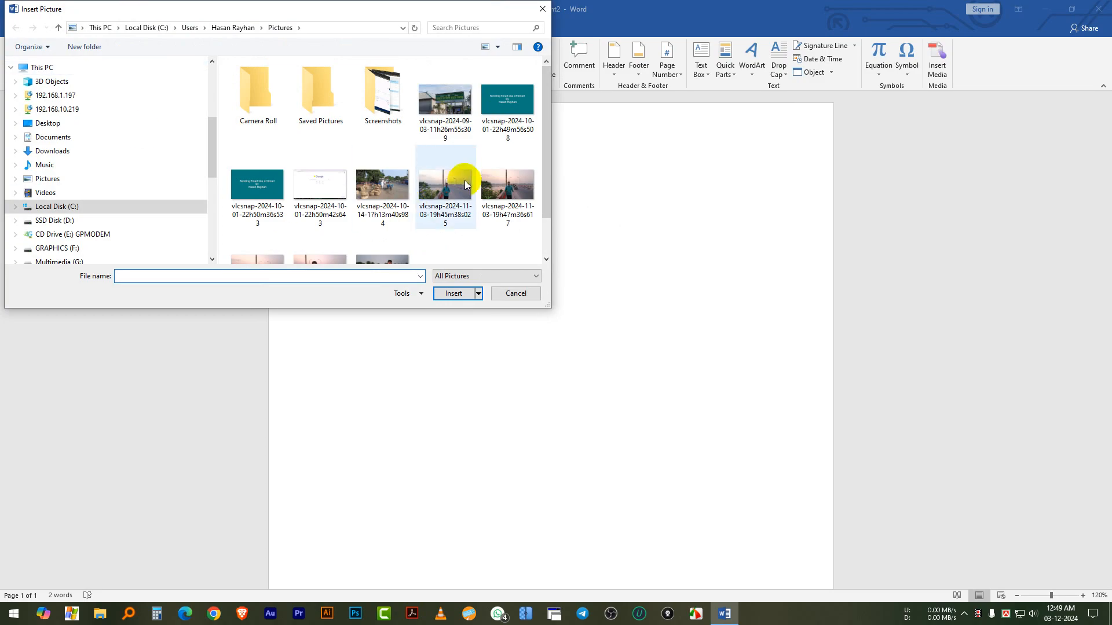
pyautogui.scroll(-1, 465, 184)
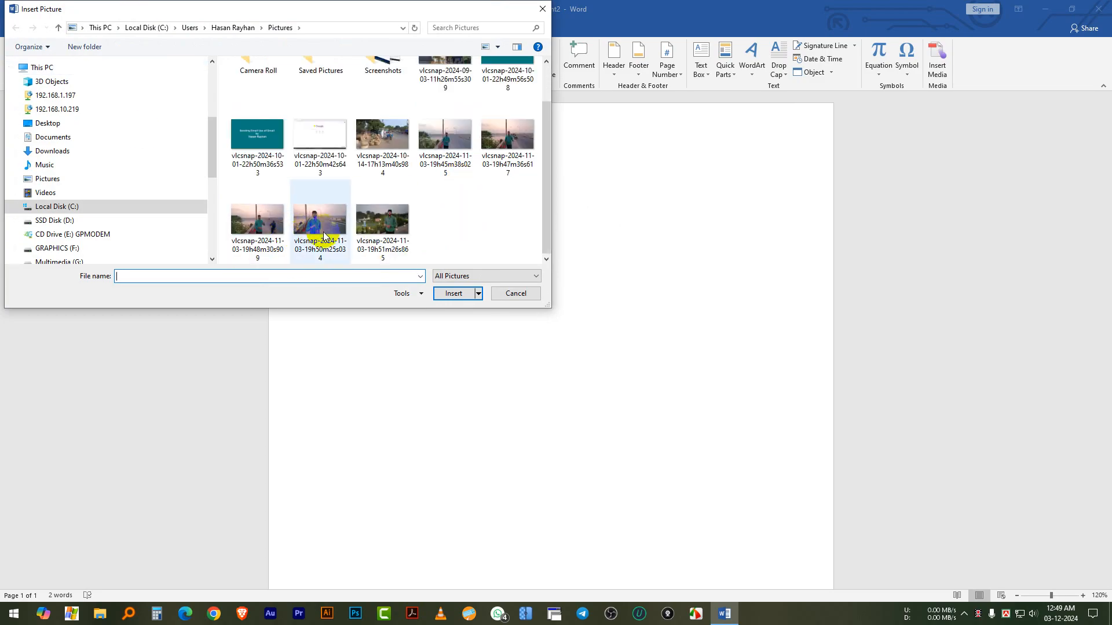
pyautogui.click(378, 223)
pyautogui.scroll(1, 372, 234)
pyautogui.scroll(-1, 398, 235)
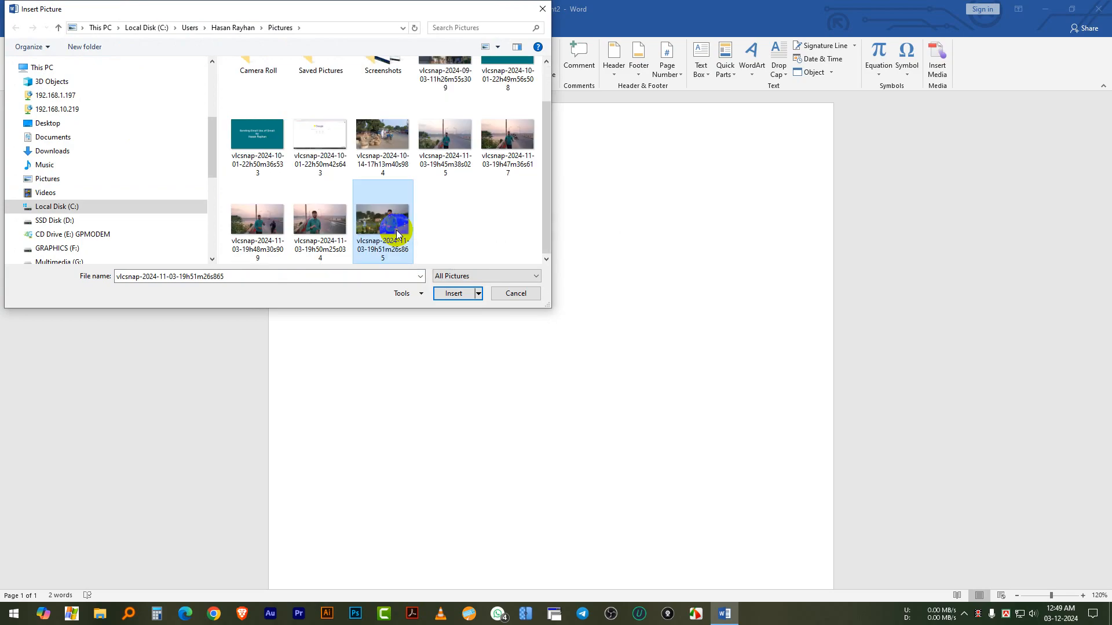
pyautogui.click(454, 294)
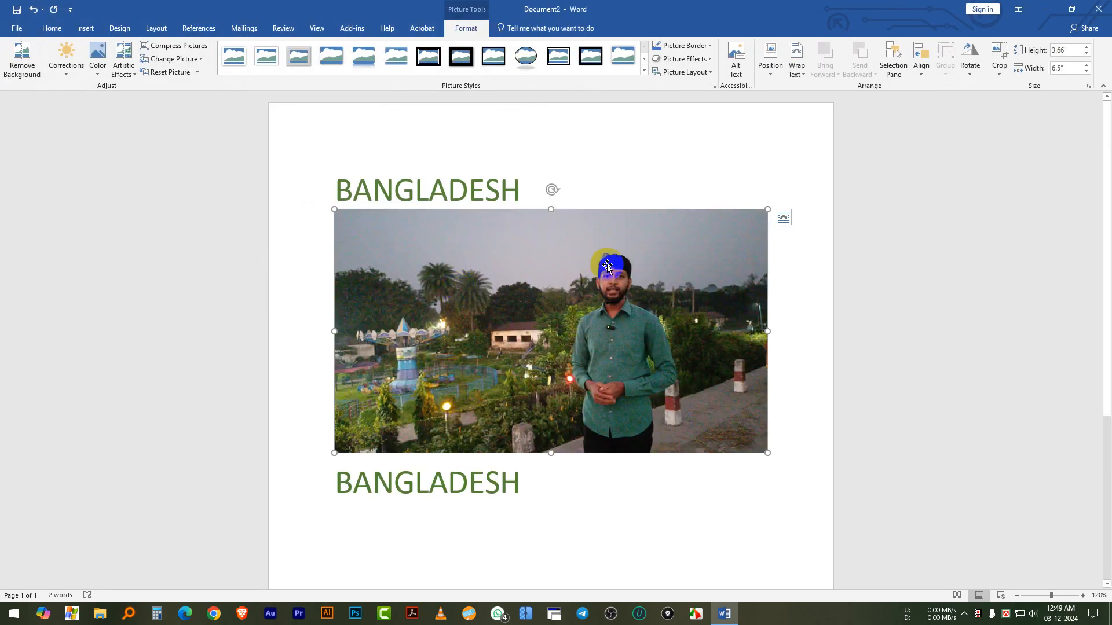
pyautogui.scroll(-3, 556, 253)
pyautogui.scroll(3, 562, 251)
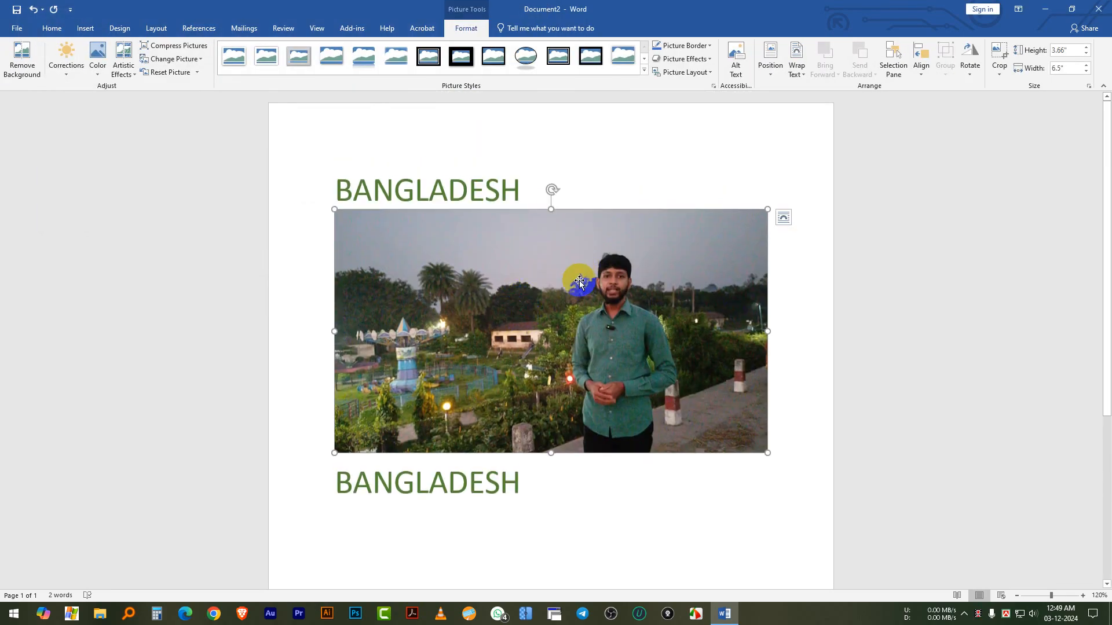
# Try to move the inserted picture upward, show its formatting tools, and deselect it
pyautogui.moveTo(583, 301); pyautogui.dragTo(584, 274)
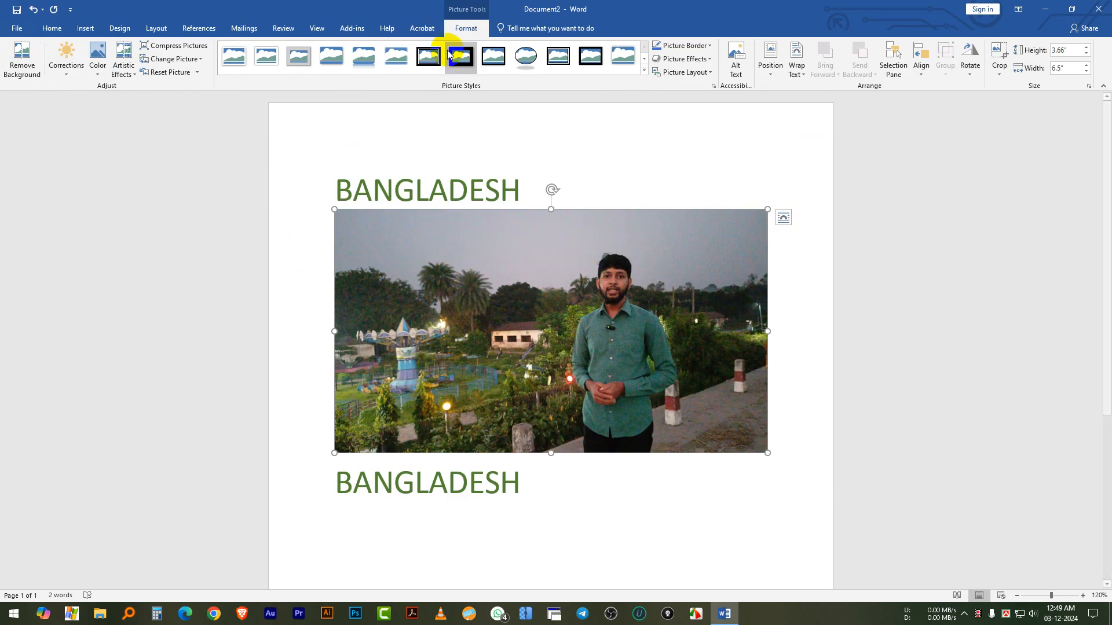
pyautogui.click(458, 33)
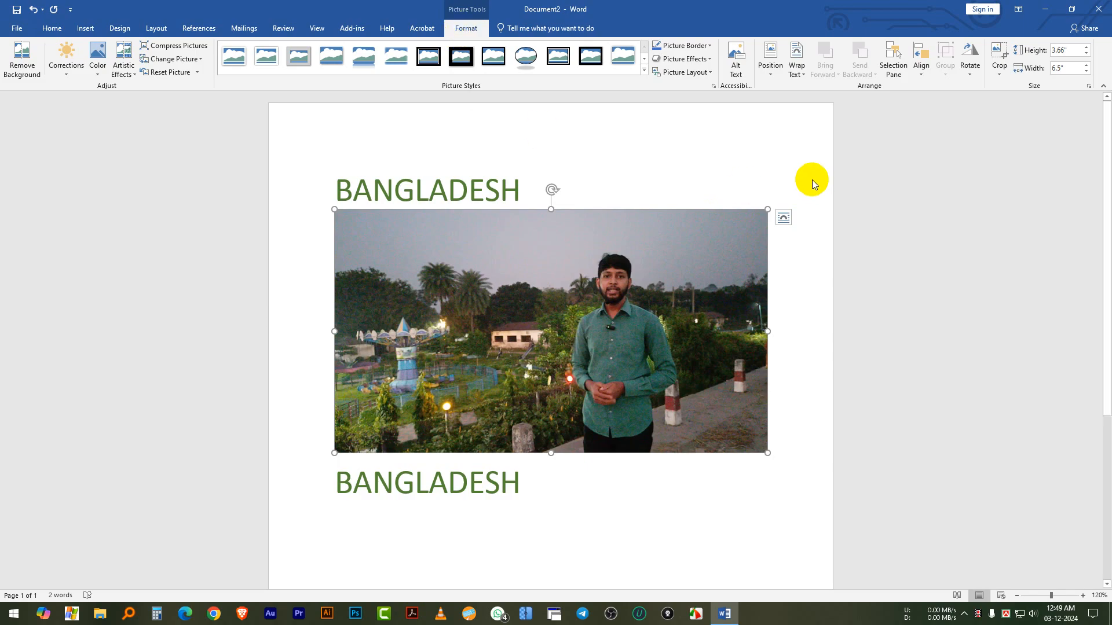
pyautogui.click(750, 162)
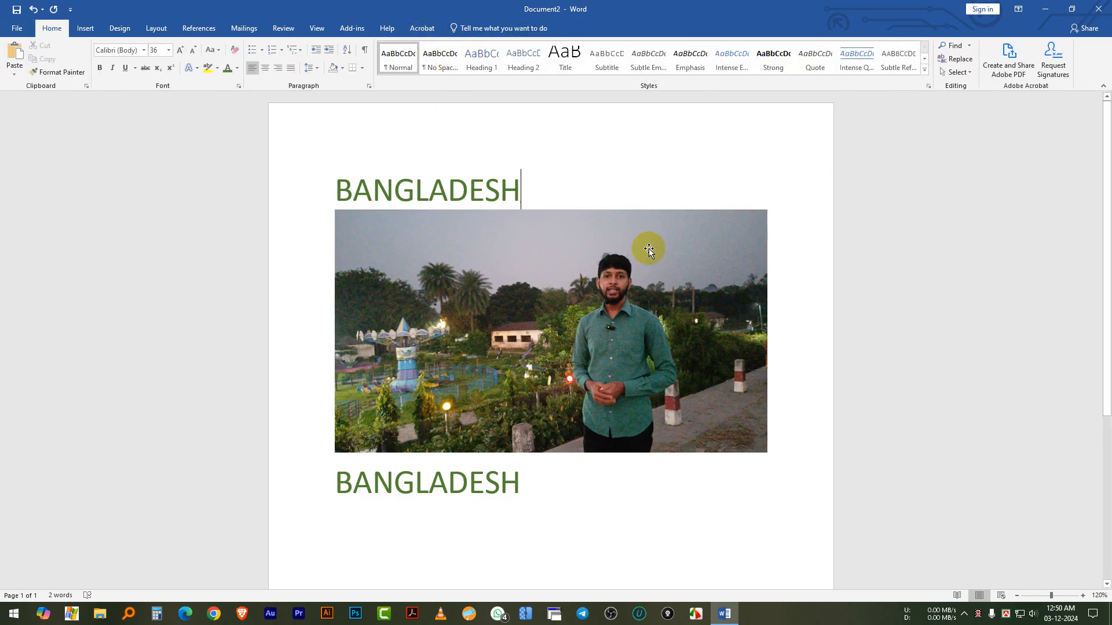
# Select the picture between the BANGLADESH lines and open its text wrapping options
pyautogui.click(550, 282)
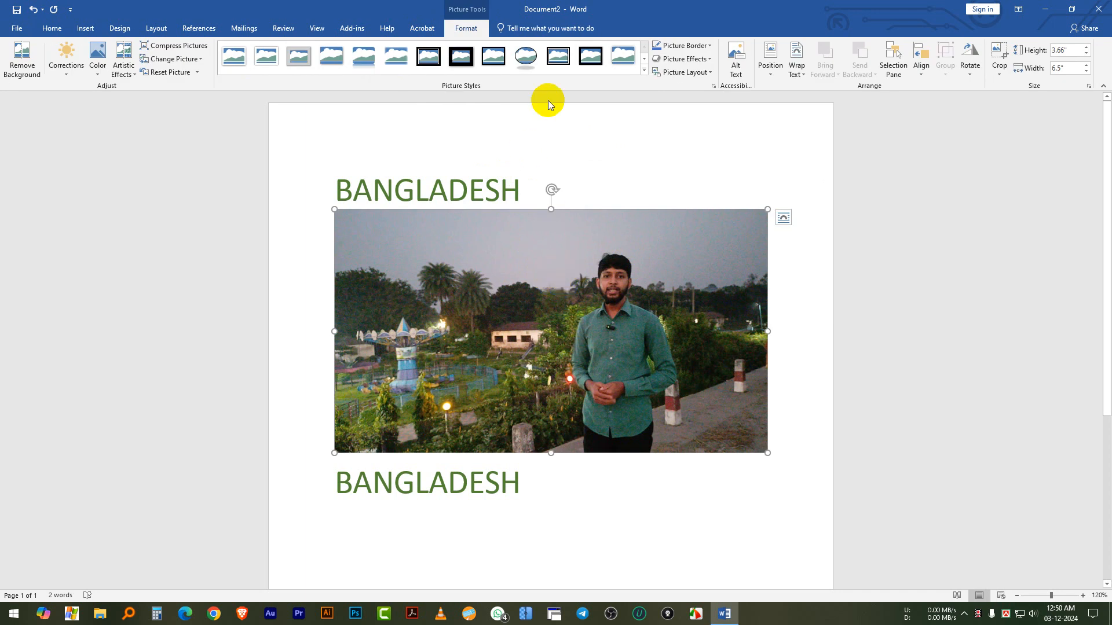
pyautogui.click(799, 73)
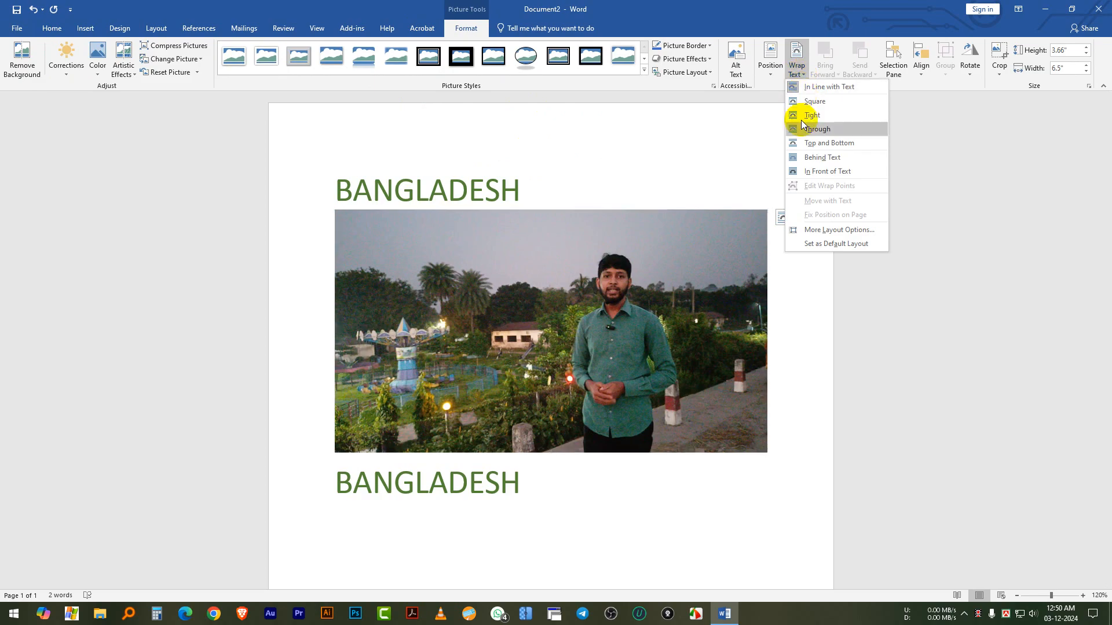